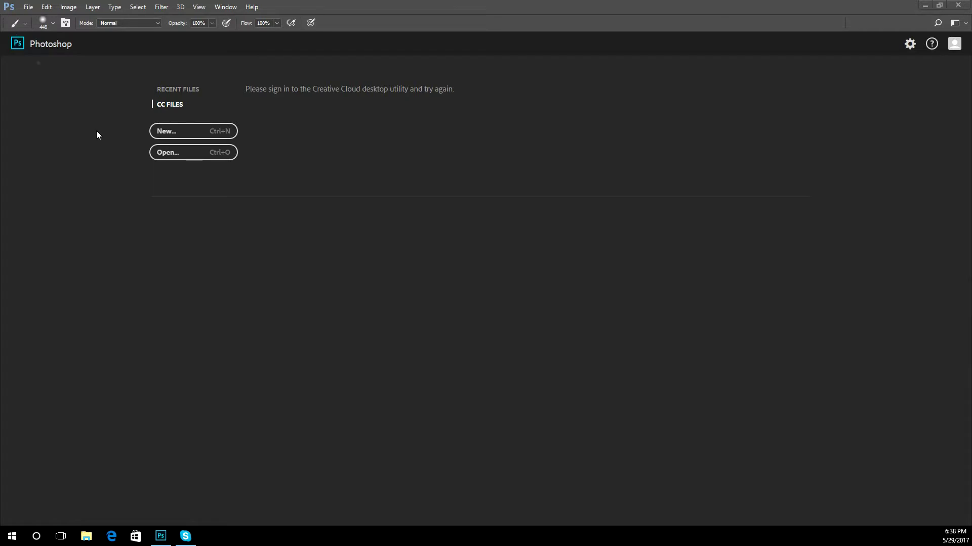
# - Create a new 1200 × 2000 px portrait Web document with Artboards enabled
pyautogui.click(28, 7)
pyautogui.click(33, 20)
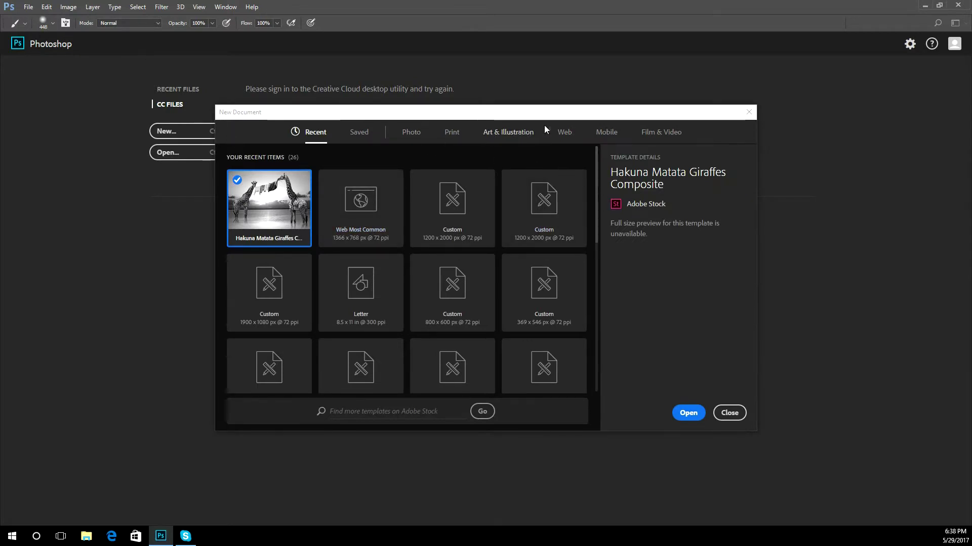
pyautogui.click(564, 133)
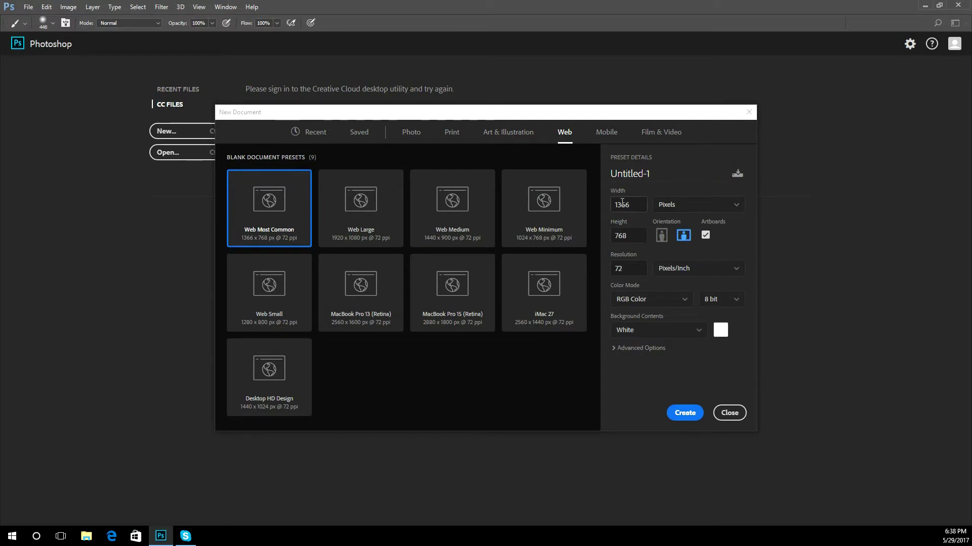
pyautogui.moveTo(633, 205); pyautogui.dragTo(591, 212)
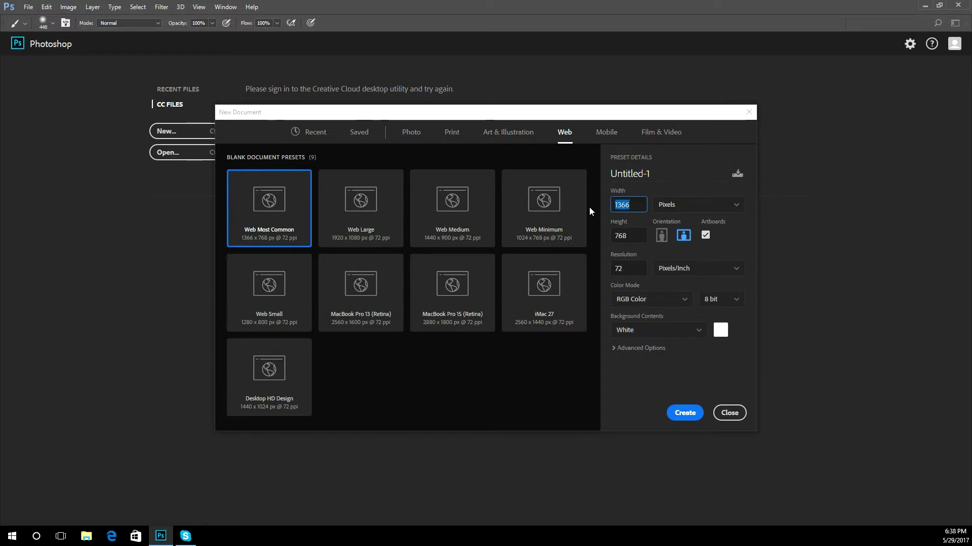
pyautogui.write('1200')
pyautogui.press('Tab')
pyautogui.write('2000')
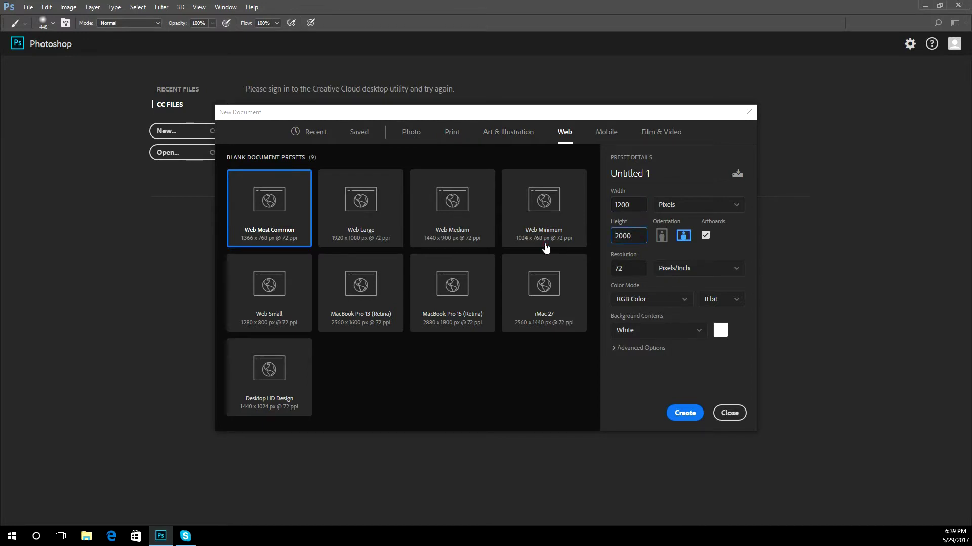
pyautogui.click(662, 242)
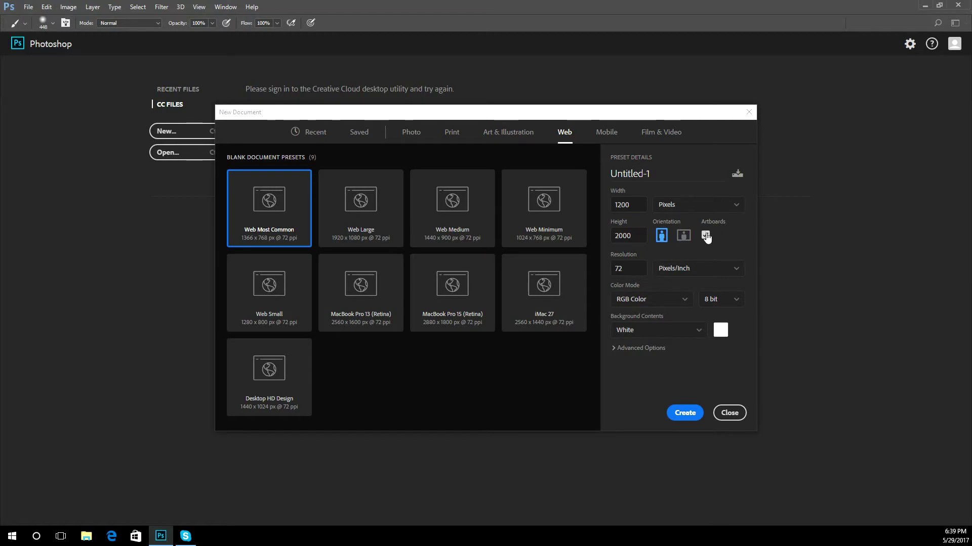
pyautogui.click(684, 413)
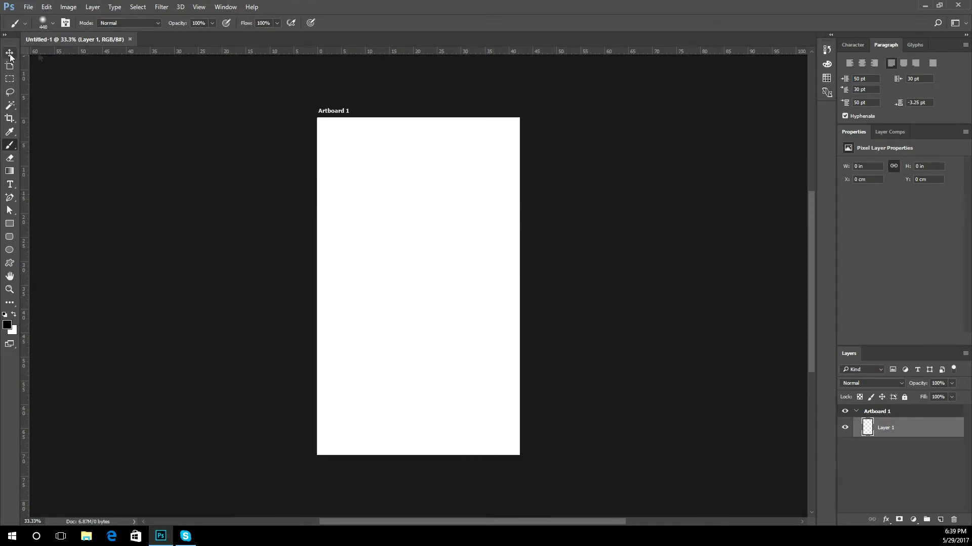
pyautogui.click(955, 22)
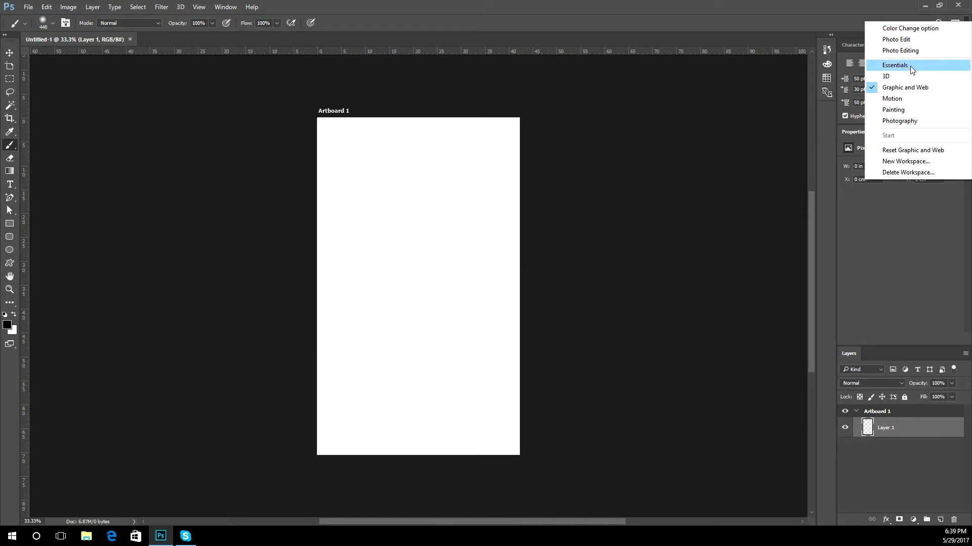
pyautogui.click(911, 67)
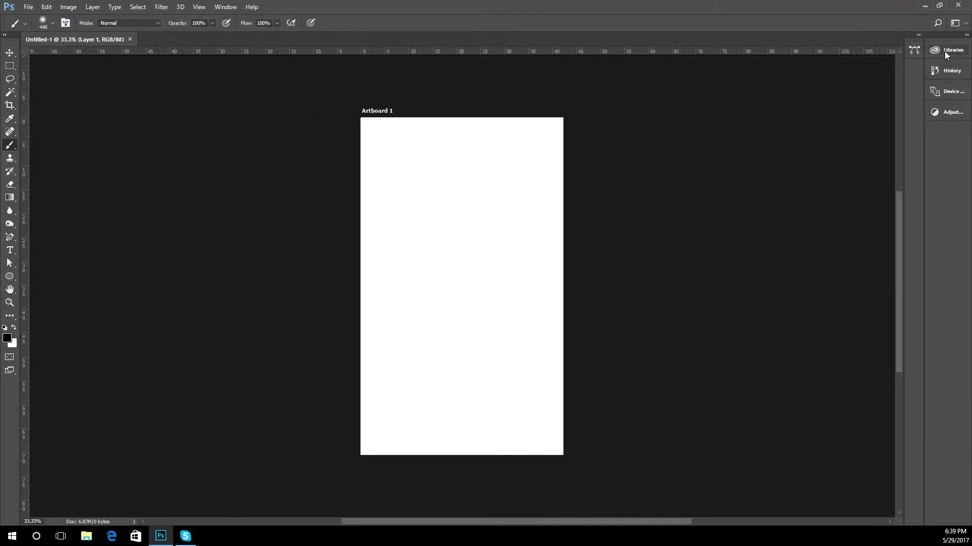
pyautogui.click(965, 27)
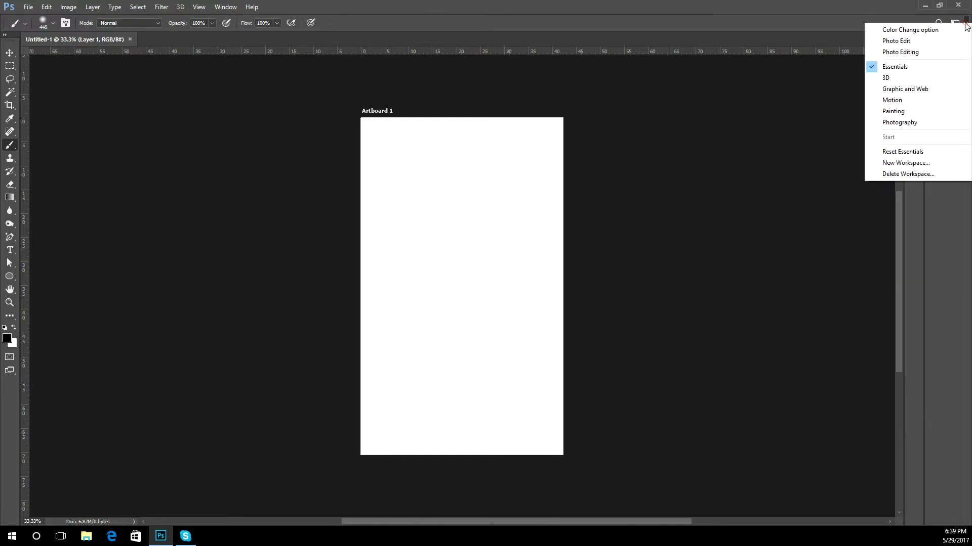
pyautogui.click(911, 90)
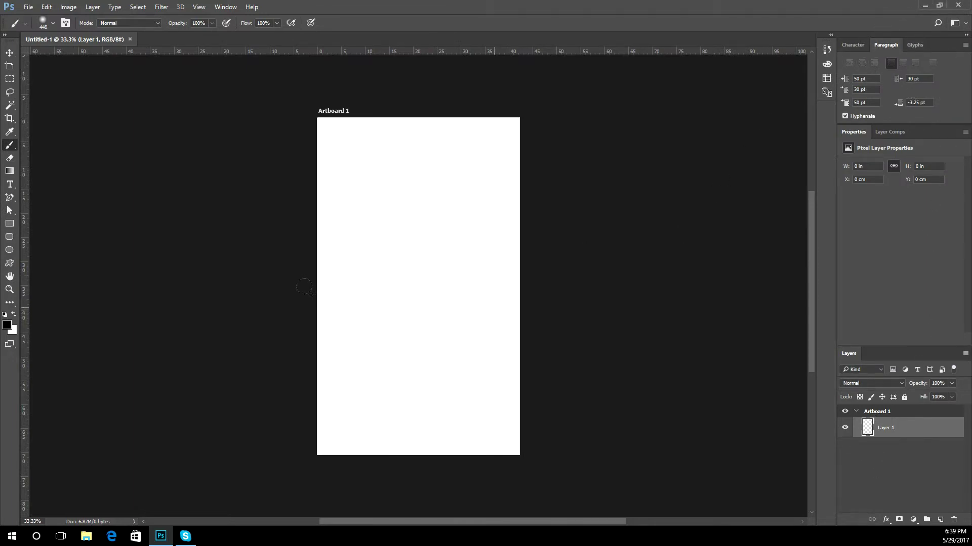
# - With the Artboard tool, review the tool and size presets, zoom out, and select Artboard 1
pyautogui.click(10, 67)
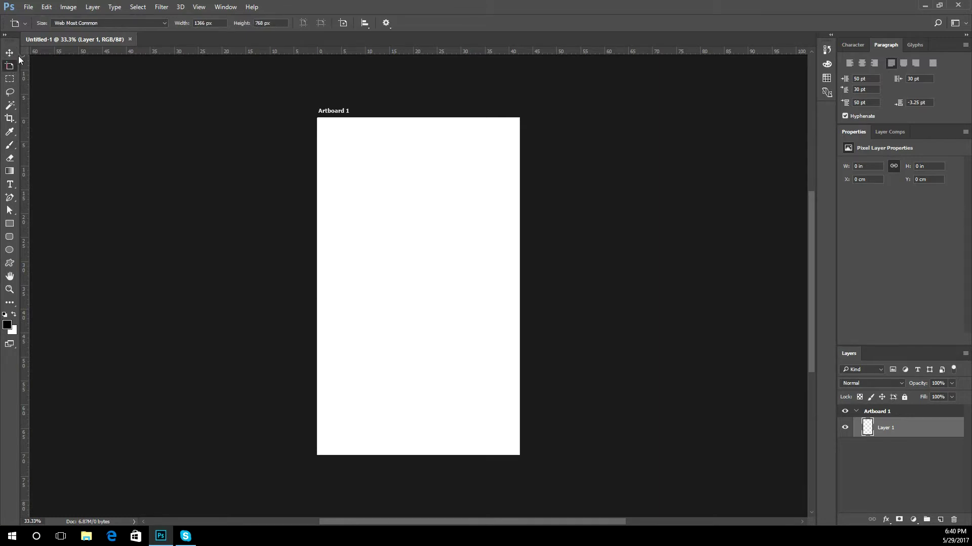
pyautogui.click(21, 25)
pyautogui.click(43, 27)
pyautogui.click(76, 23)
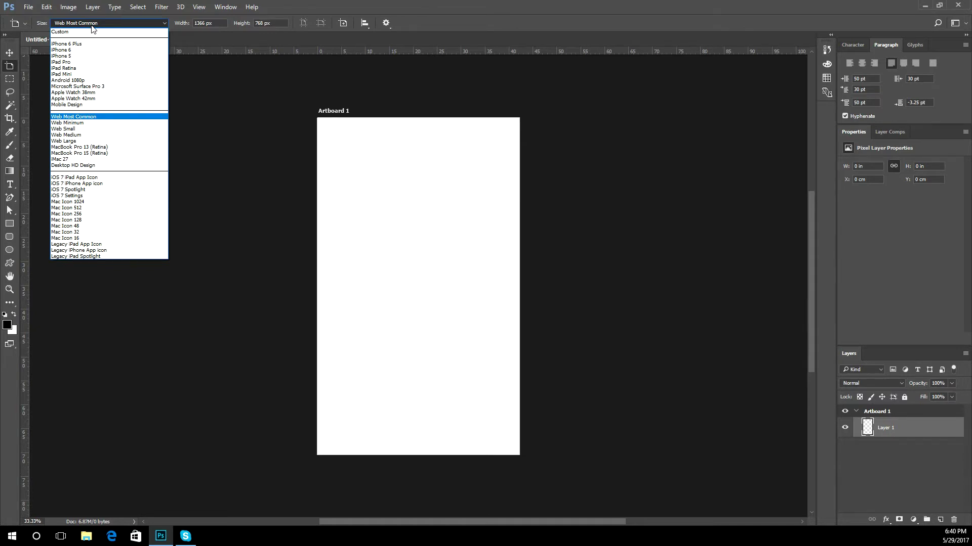
pyautogui.click(572, 245)
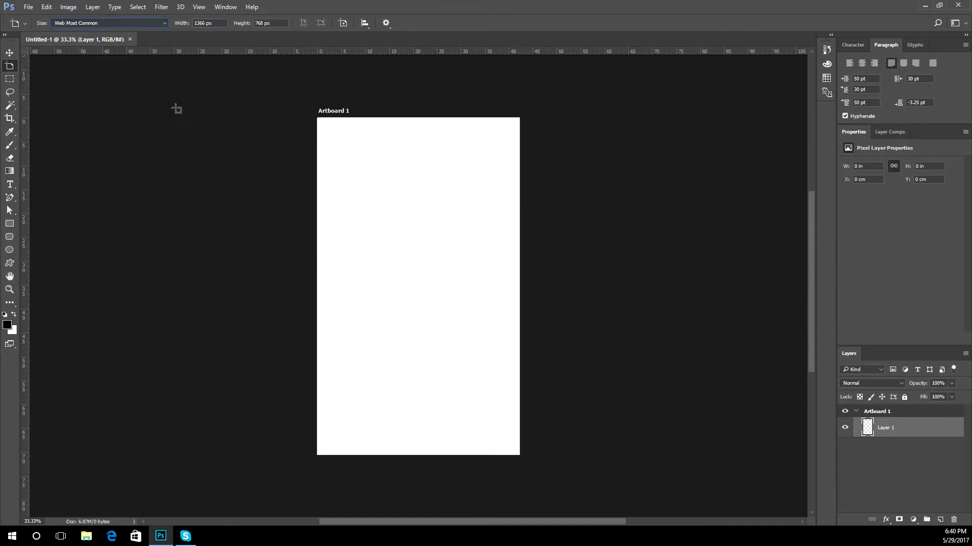
pyautogui.hotkey('ctrl', '-')
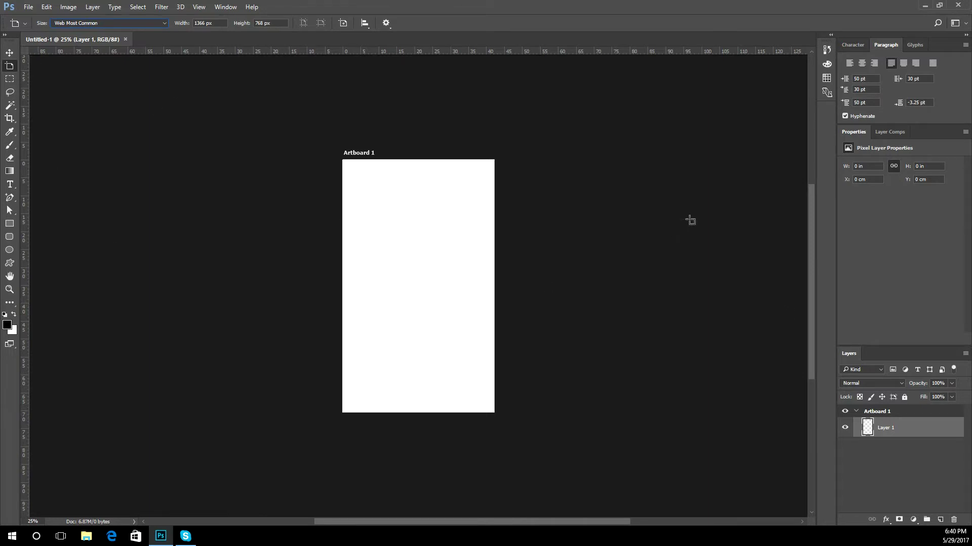
pyautogui.click(24, 24)
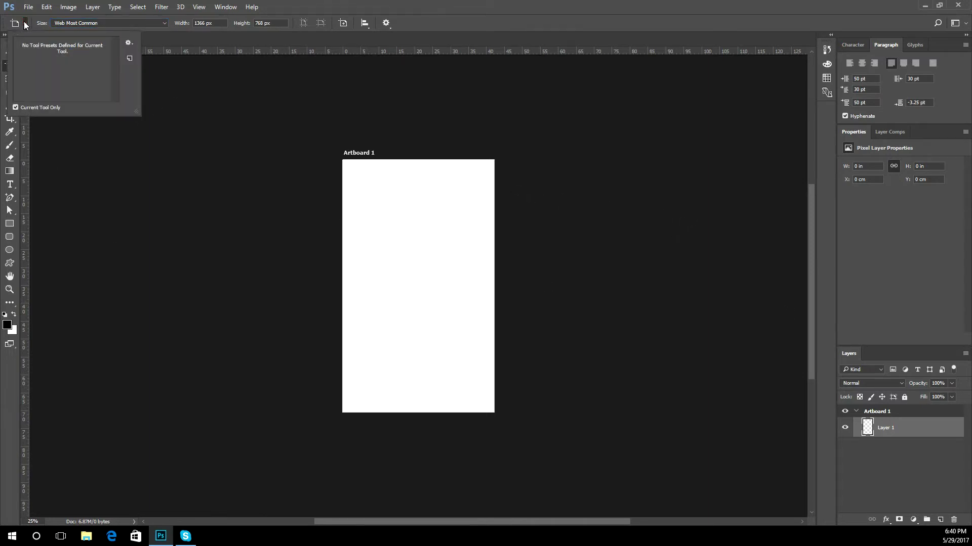
pyautogui.click(3, 69)
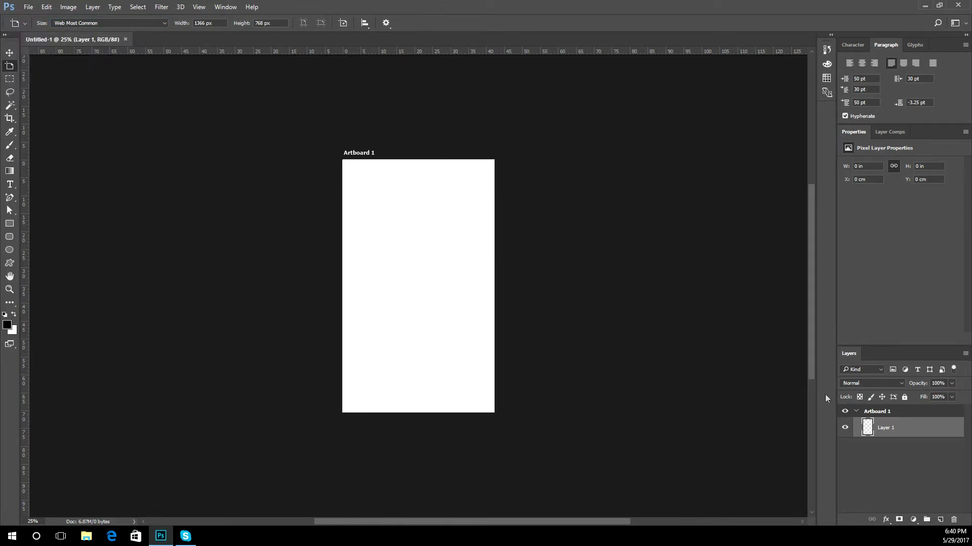
pyautogui.click(882, 414)
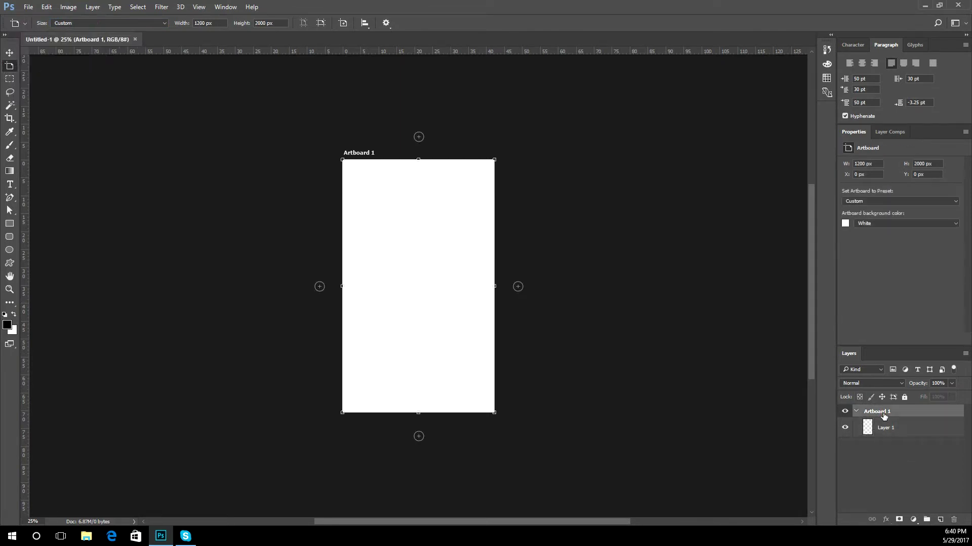
# - Rename Artboard 1 to webdesign
pyautogui.doubleClick(883, 414)
pyautogui.write('webdesign')
pyautogui.press('Return')
# - Add three trial artboards to the right, then delete the extra artboards
pyautogui.click(518, 287)
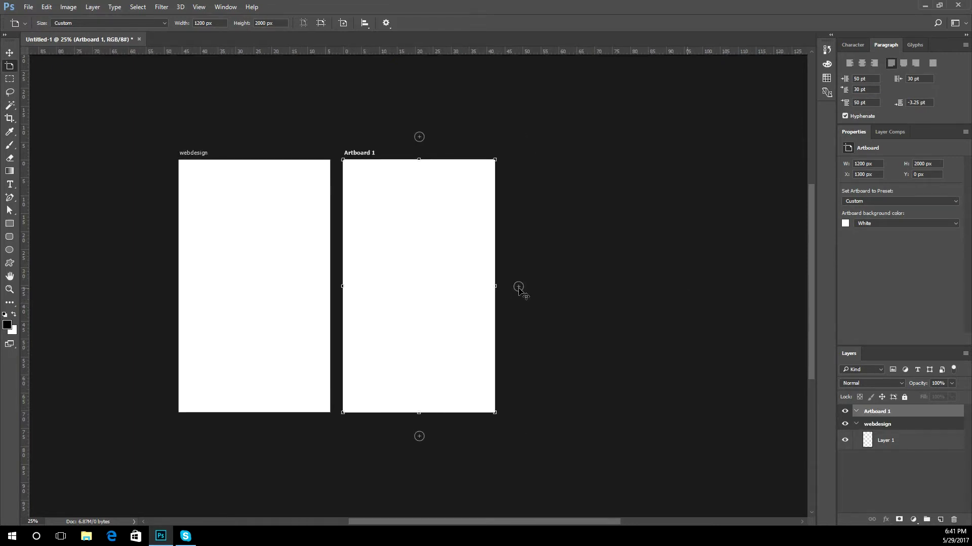
pyautogui.click(519, 286)
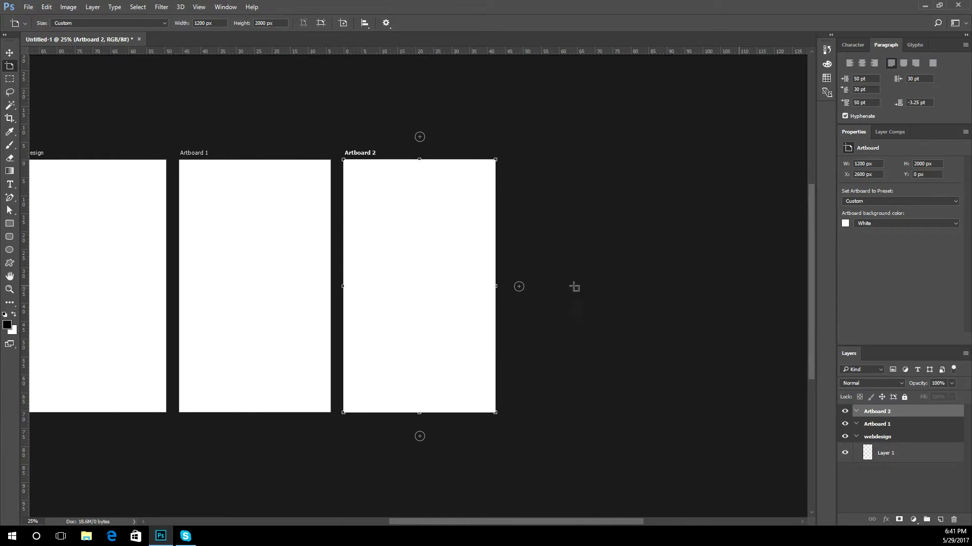
pyautogui.click(520, 287)
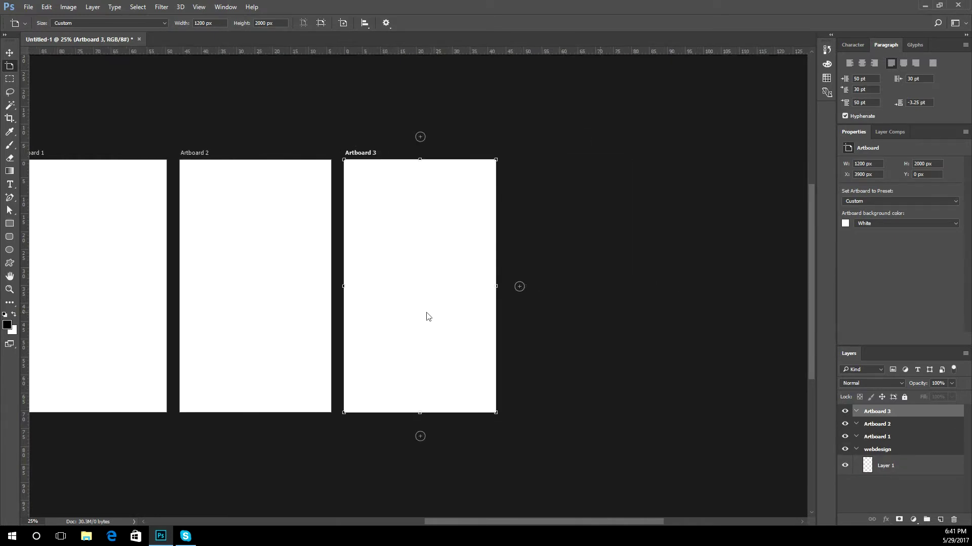
pyautogui.moveTo(388, 292); pyautogui.dragTo(455, 284)
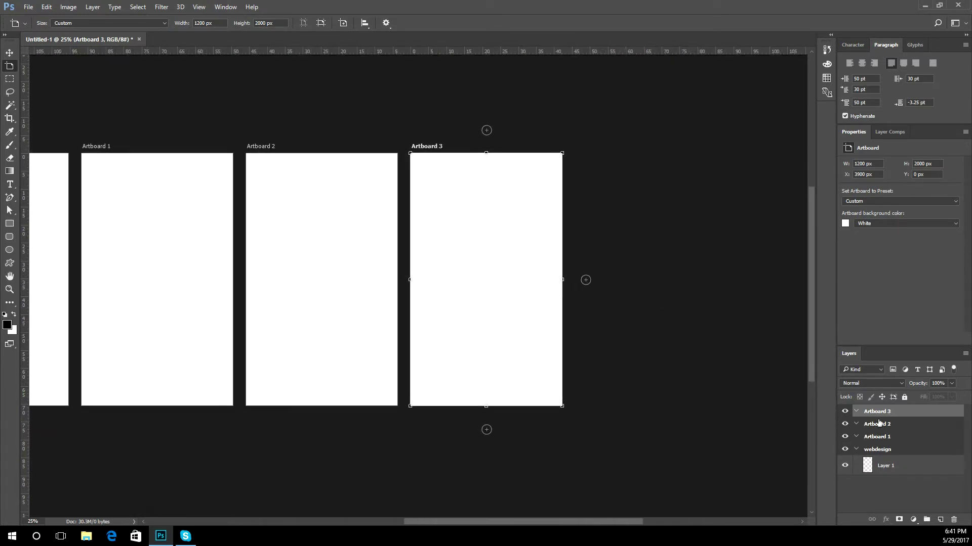
pyautogui.press('Delete')
pyautogui.press('Delete')
pyautogui.press('Delete')
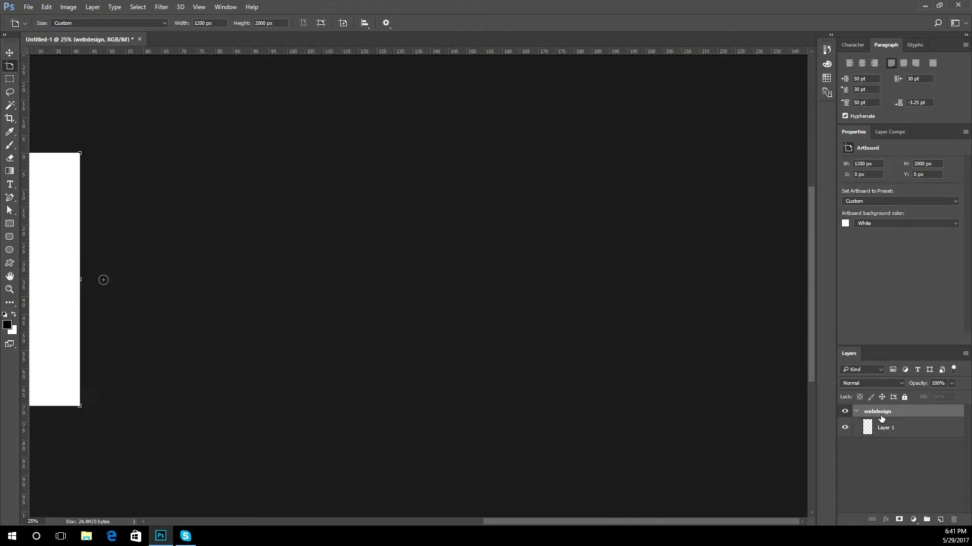
pyautogui.moveTo(398, 350); pyautogui.dragTo(776, 319)
pyautogui.moveTo(690, 326); pyautogui.dragTo(651, 336)
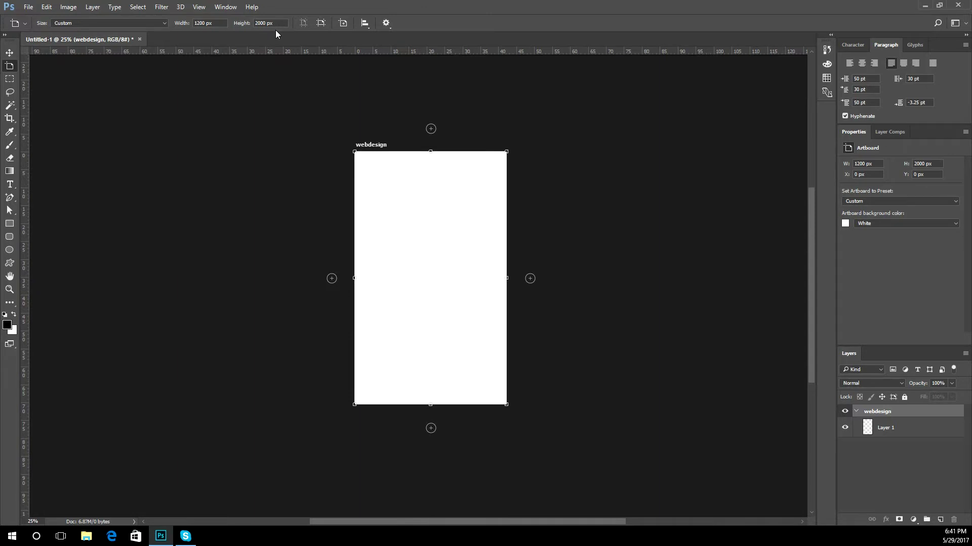
pyautogui.click(121, 26)
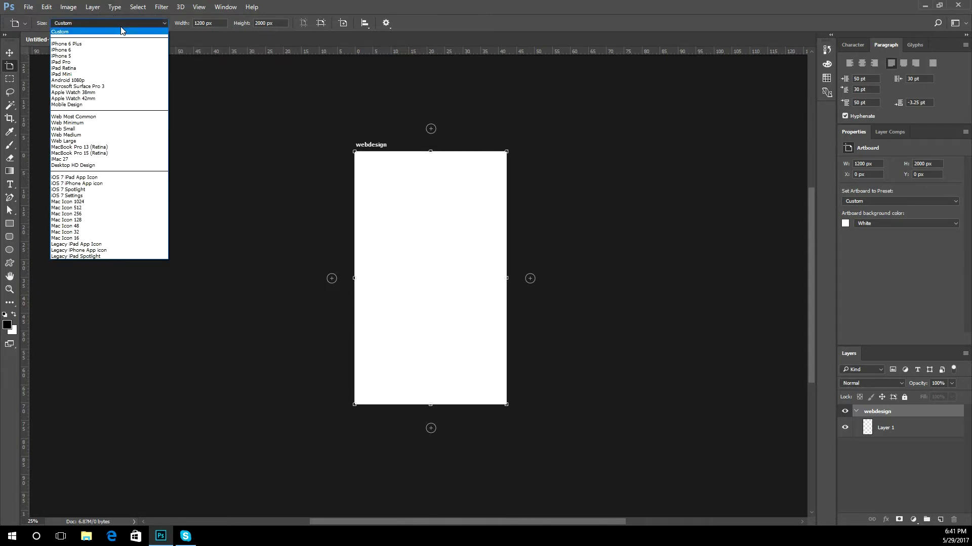
pyautogui.click(96, 56)
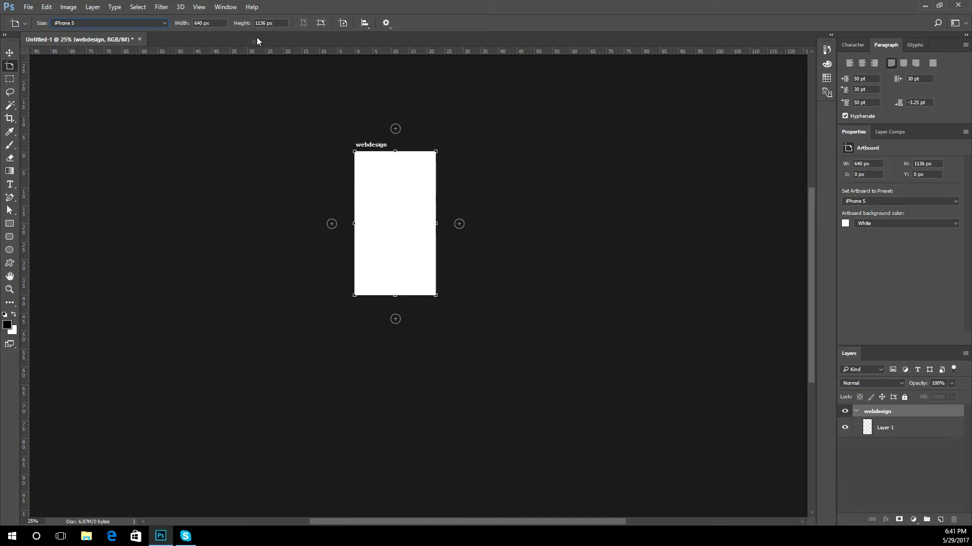
pyautogui.click(128, 24)
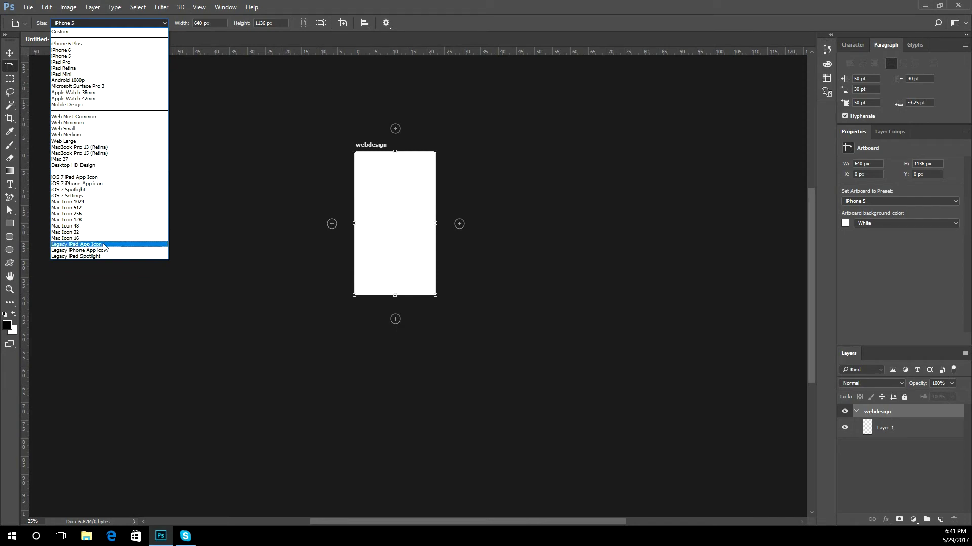
pyautogui.click(112, 33)
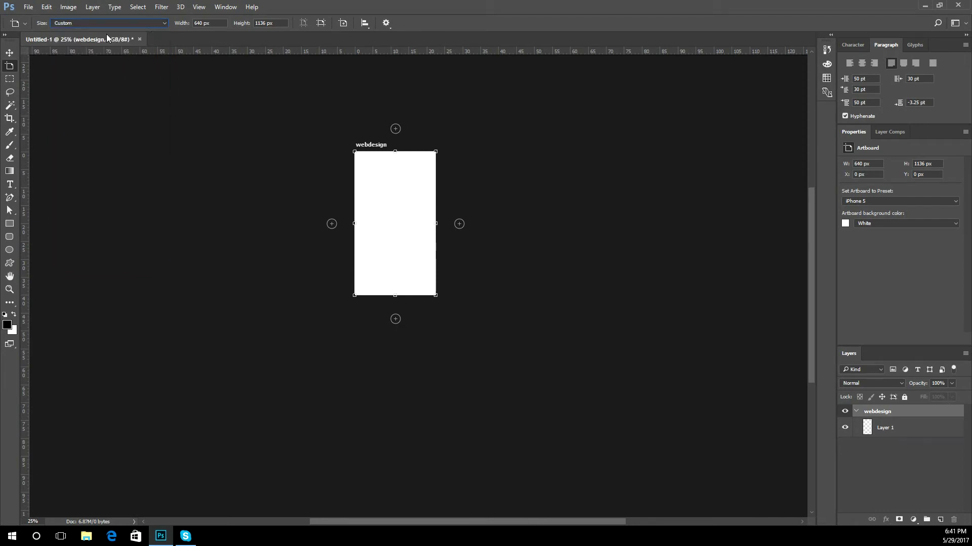
pyautogui.doubleClick(202, 24)
pyautogui.write('1200')
pyautogui.press('Tab')
pyautogui.write('0')
pyautogui.press('Return')
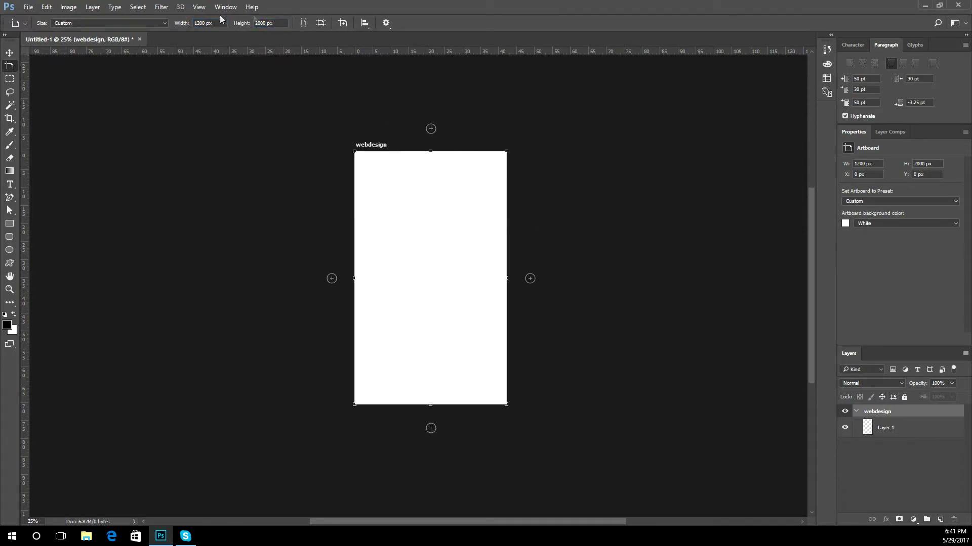
# - Stretch the webdesign artboard from 2000 to 3236 px tall and add an artboard beside it
pyautogui.moveTo(462, 369); pyautogui.dragTo(393, 310)
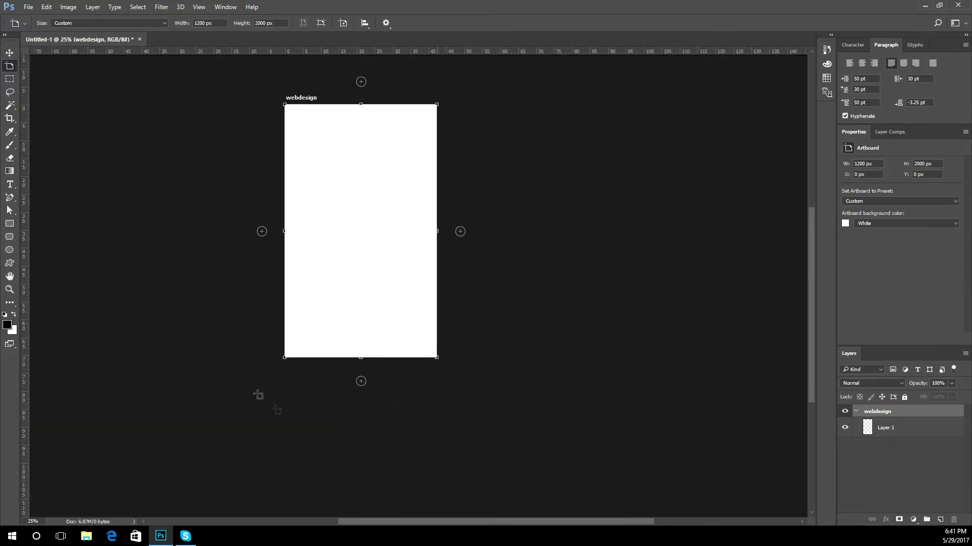
pyautogui.hotkey('ctrl', '+')
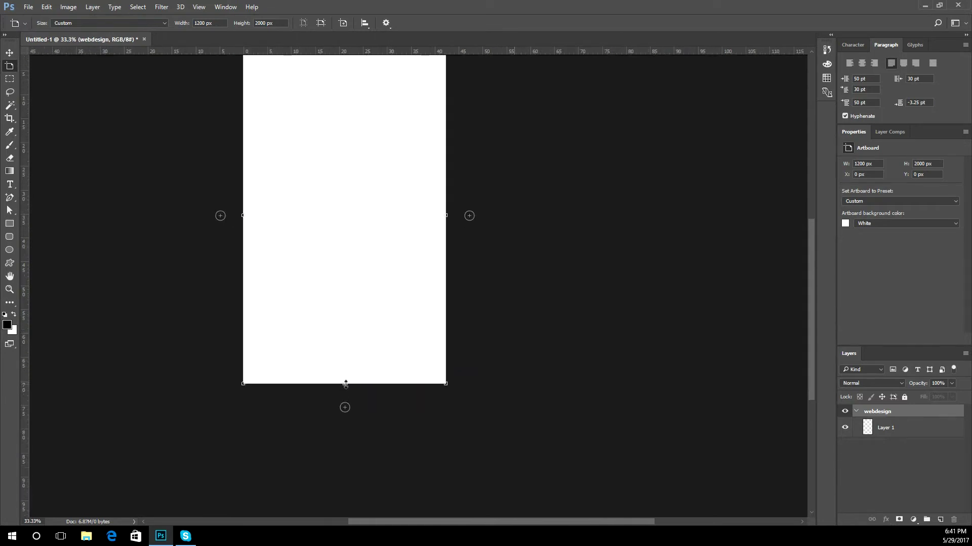
pyautogui.moveTo(343, 384); pyautogui.dragTo(347, 495)
pyautogui.moveTo(317, 338); pyautogui.dragTo(223, 339)
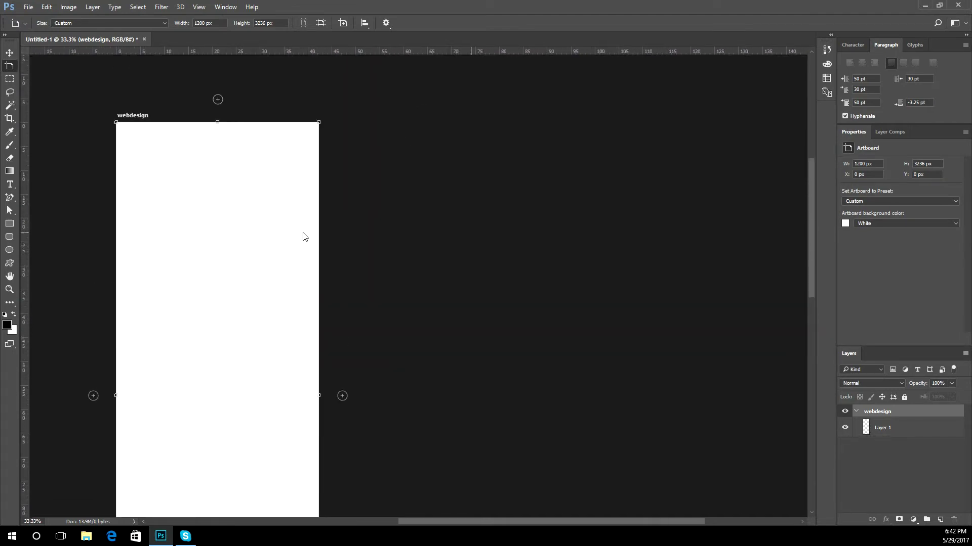
pyautogui.click(342, 397)
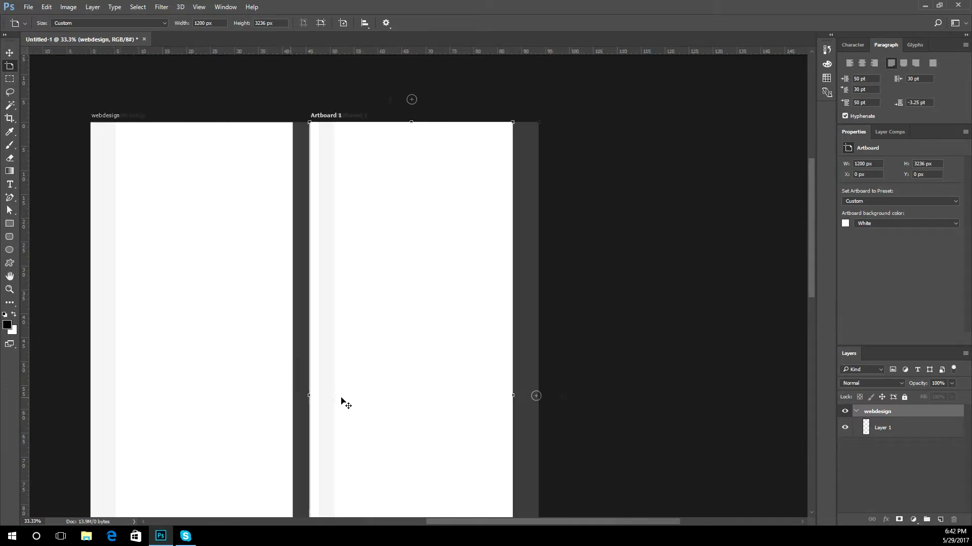
# - Set Artboard 1 to Web Small (800 × 1280) and add Artboard 2 to its right
pyautogui.click(94, 25)
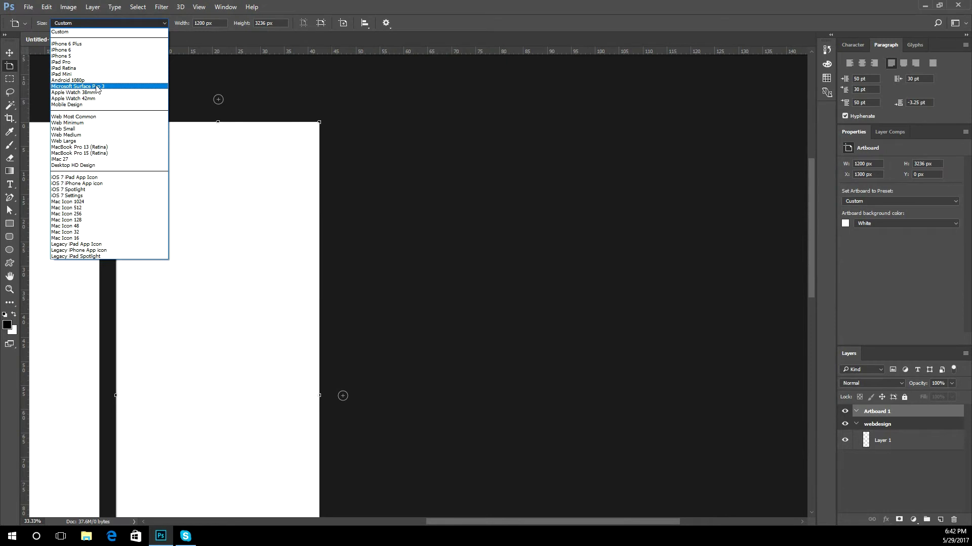
pyautogui.click(101, 129)
pyautogui.moveTo(201, 221); pyautogui.dragTo(268, 202)
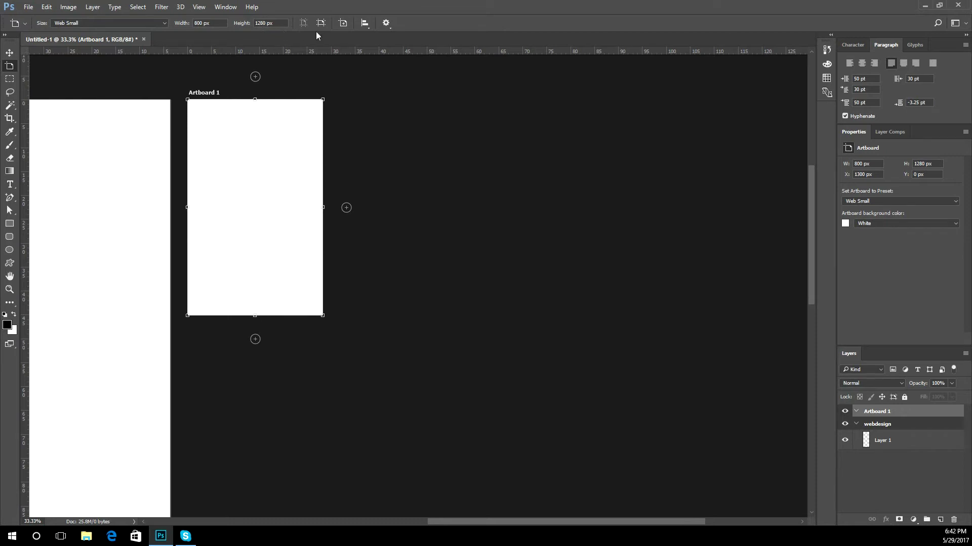
pyautogui.press('v')
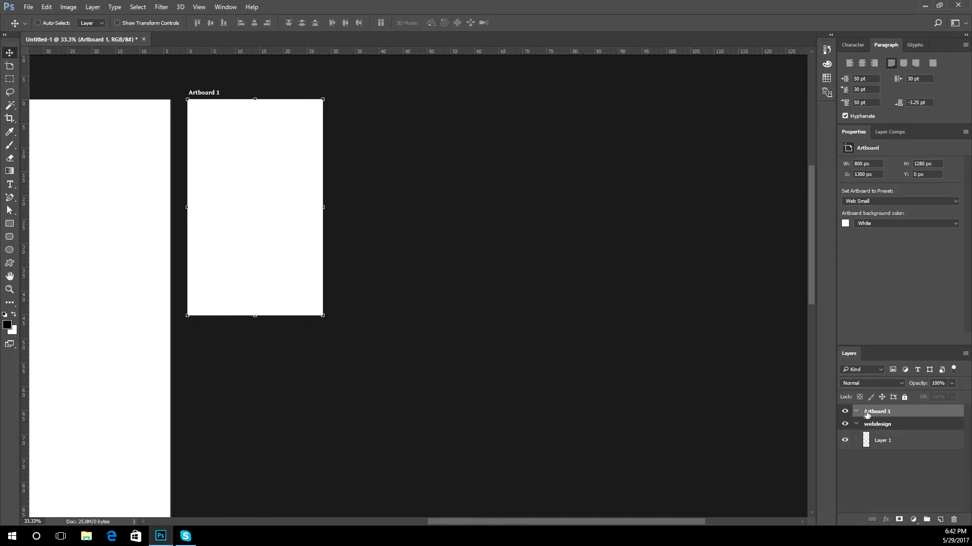
pyautogui.hotkey('shift', 'v')
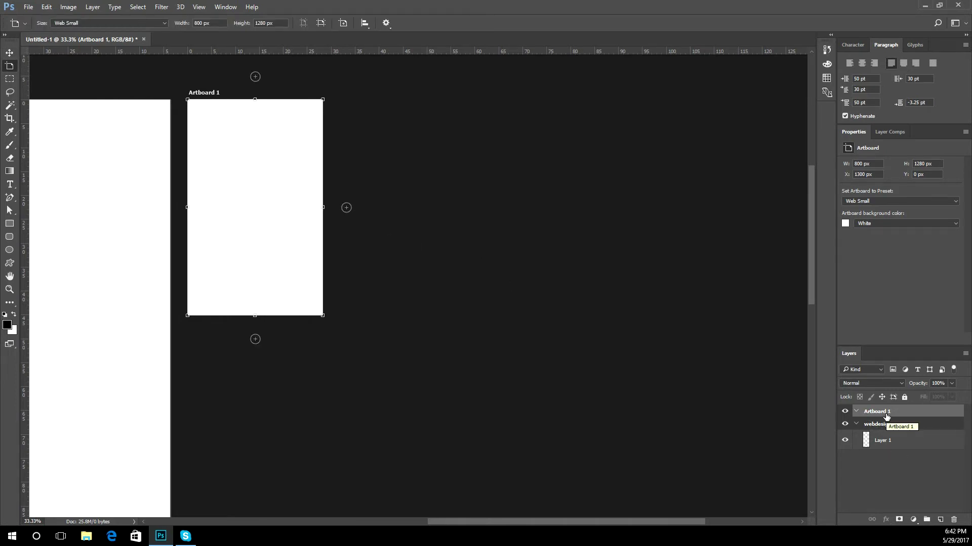
pyautogui.click(346, 208)
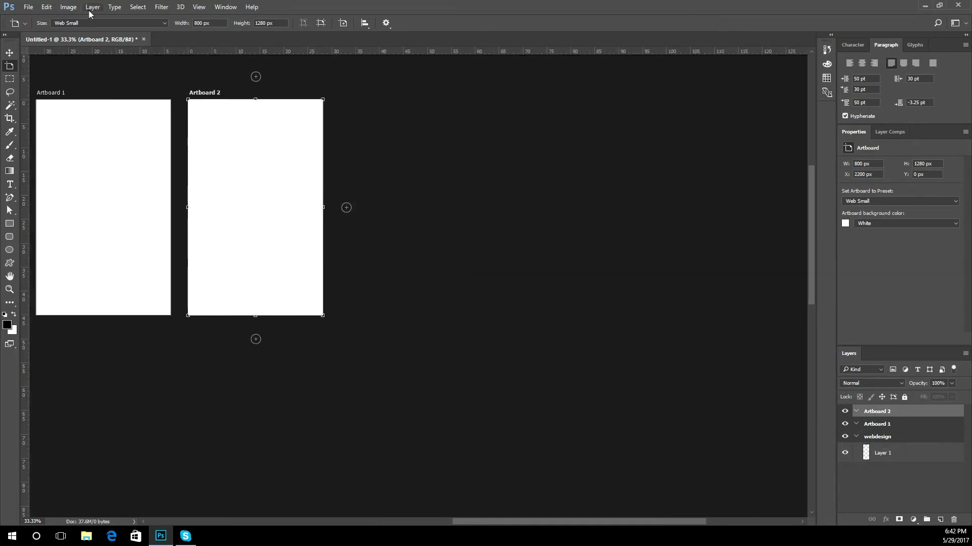
# - Resize Artboard 2 to the iPhone 5 preset and turn it landscape, 1136 × 640 px
pyautogui.click(89, 23)
pyautogui.click(89, 48)
pyautogui.moveTo(303, 308); pyautogui.dragTo(379, 297)
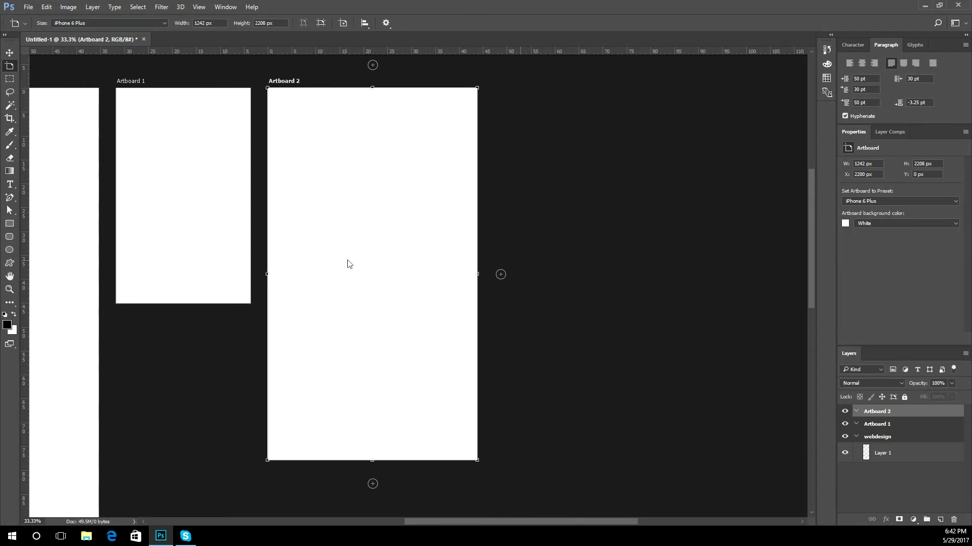
pyautogui.click(112, 23)
pyautogui.click(85, 57)
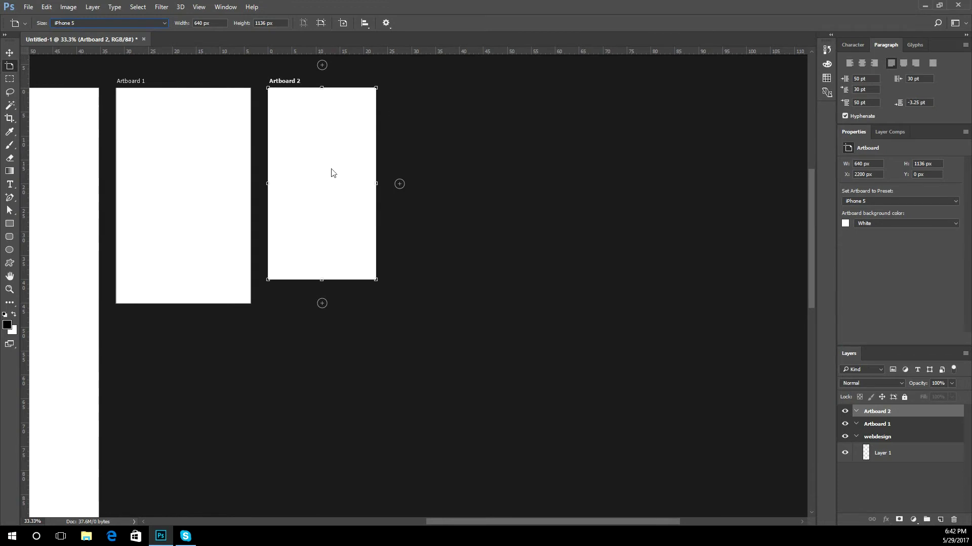
pyautogui.moveTo(315, 158); pyautogui.dragTo(369, 256)
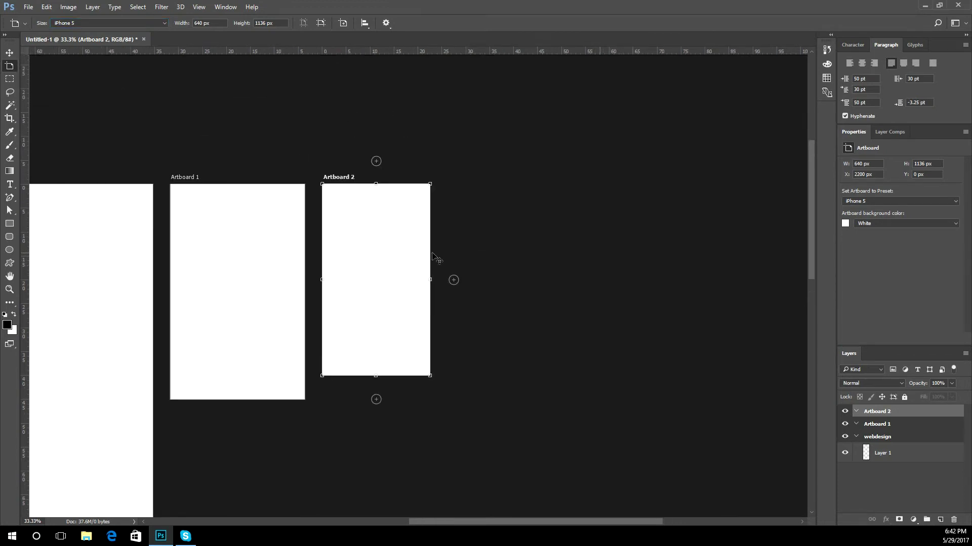
pyautogui.click(388, 279)
pyautogui.moveTo(388, 280); pyautogui.dragTo(513, 251)
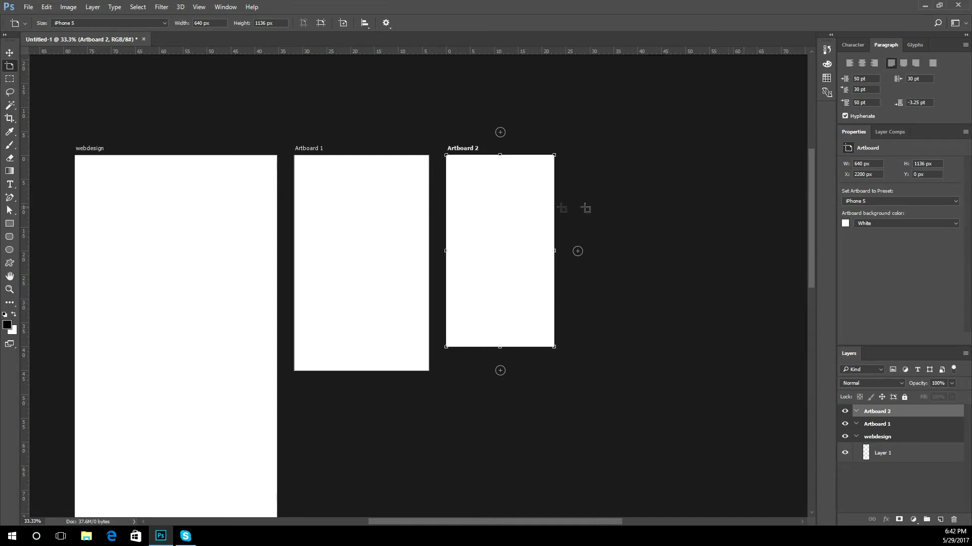
pyautogui.click(320, 23)
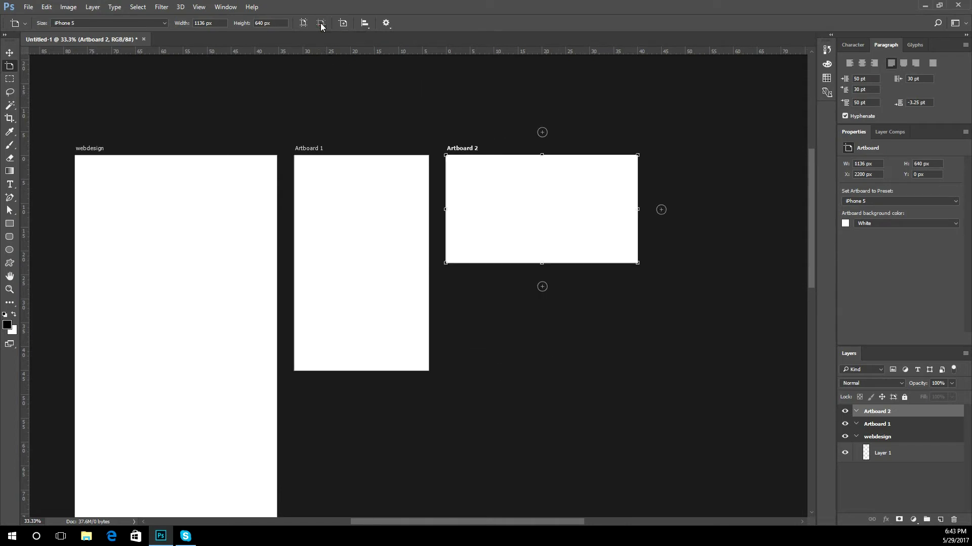
pyautogui.click(303, 23)
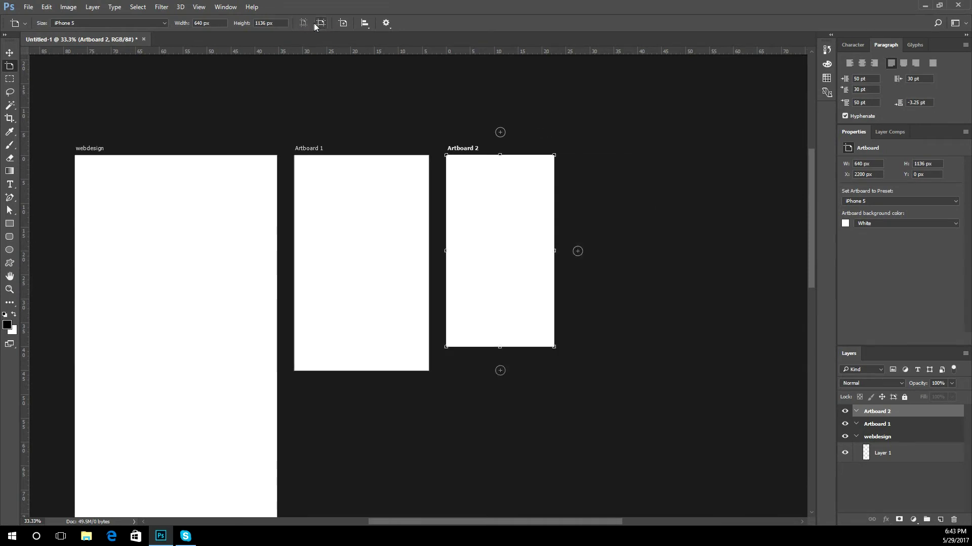
pyautogui.click(321, 23)
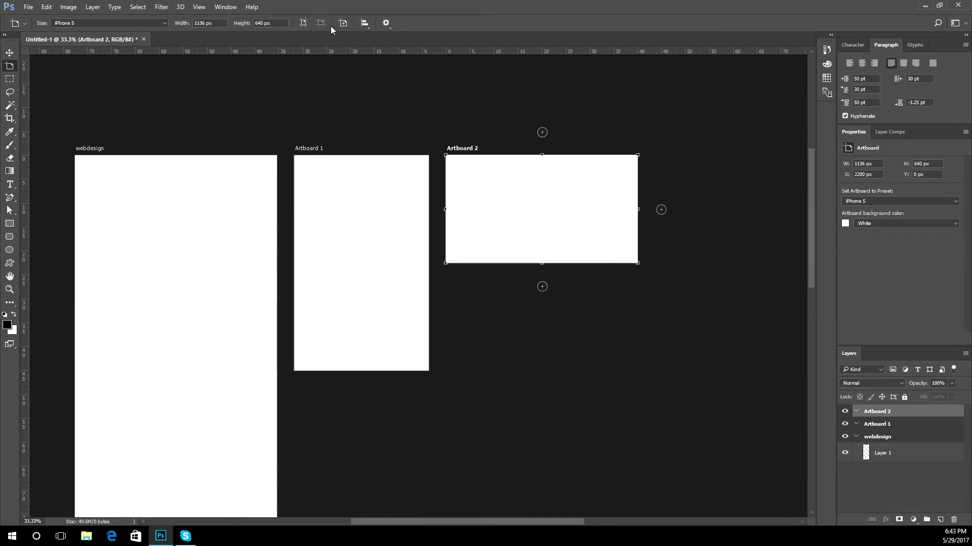
pyautogui.click(303, 23)
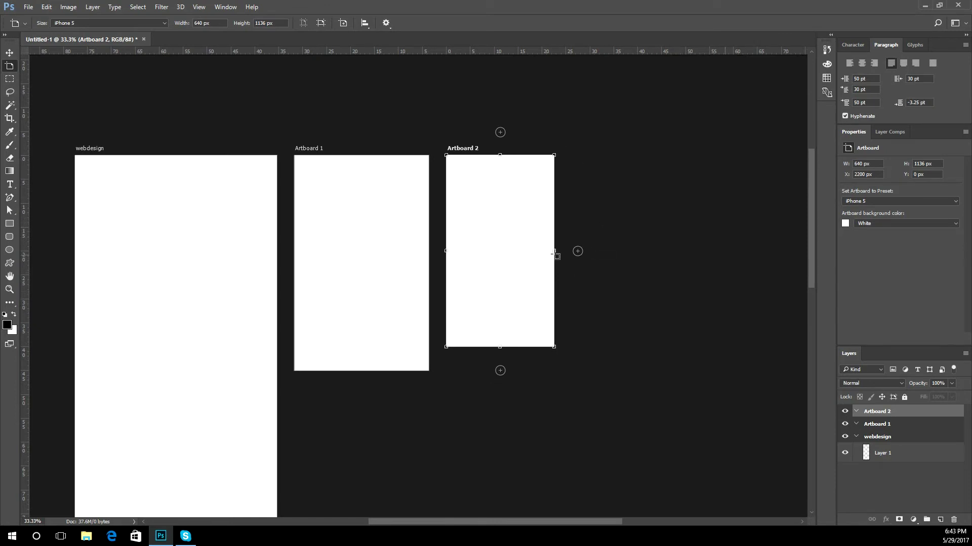
pyautogui.moveTo(543, 272); pyautogui.dragTo(510, 253)
pyautogui.click(364, 23)
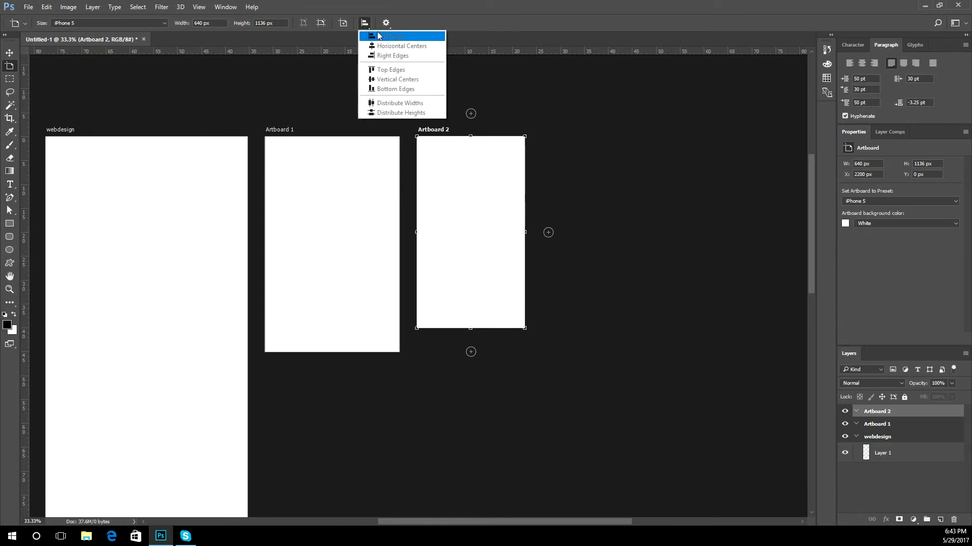
pyautogui.click(461, 262)
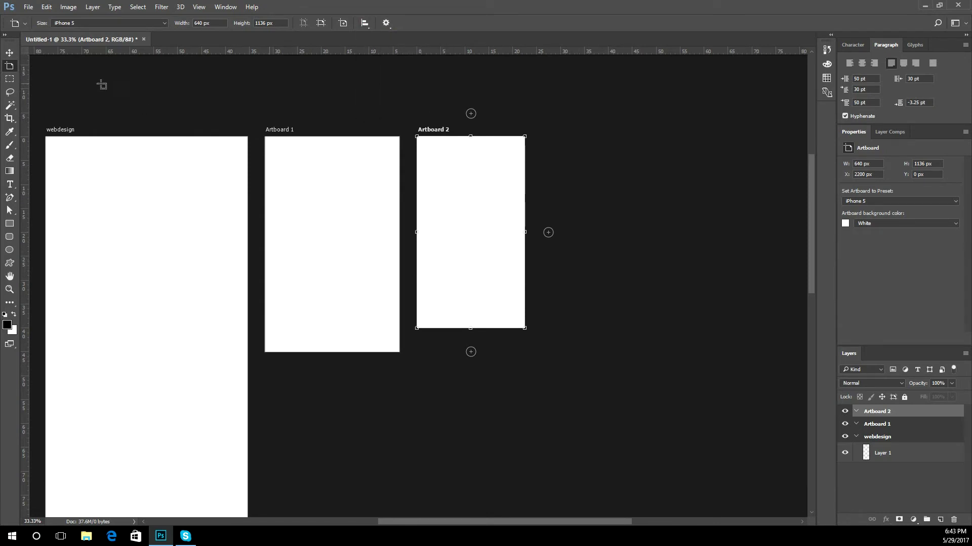
pyautogui.click(9, 53)
pyautogui.moveTo(440, 251); pyautogui.dragTo(495, 238)
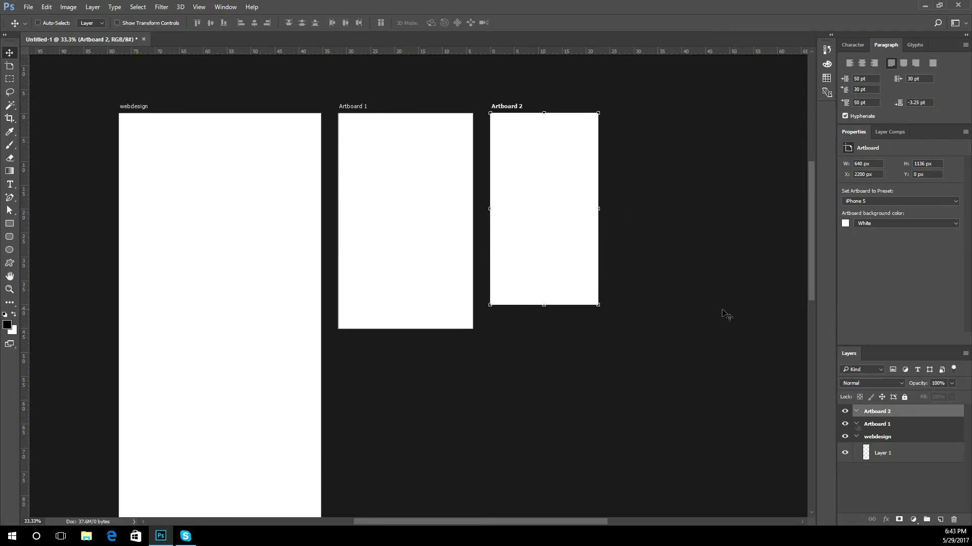
# - Add Artboard 3 right of Artboard 2 and move it lower on the canvas
pyautogui.hotkey('shift', 'v')
pyautogui.click(621, 209)
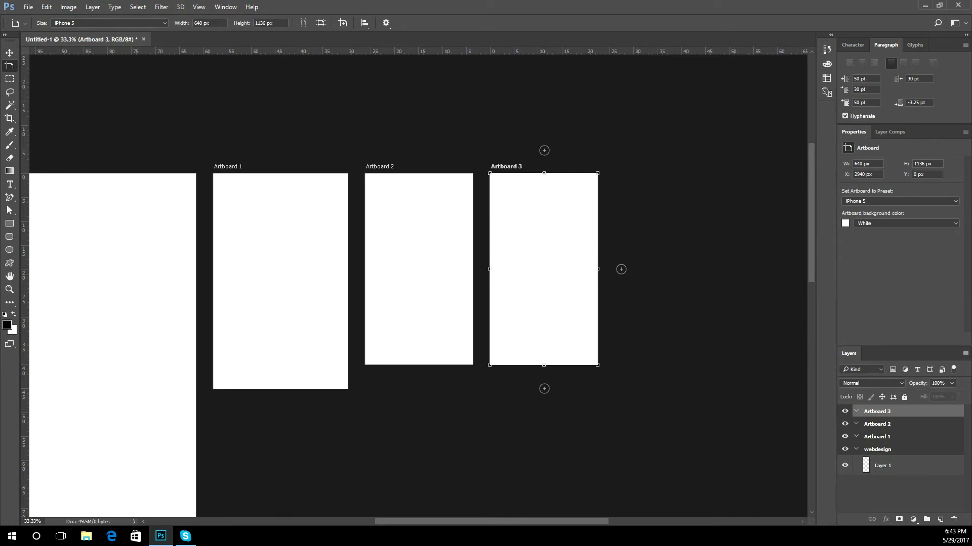
pyautogui.click(9, 53)
pyautogui.moveTo(574, 298); pyautogui.dragTo(541, 236)
pyautogui.moveTo(263, 138); pyautogui.dragTo(307, 225)
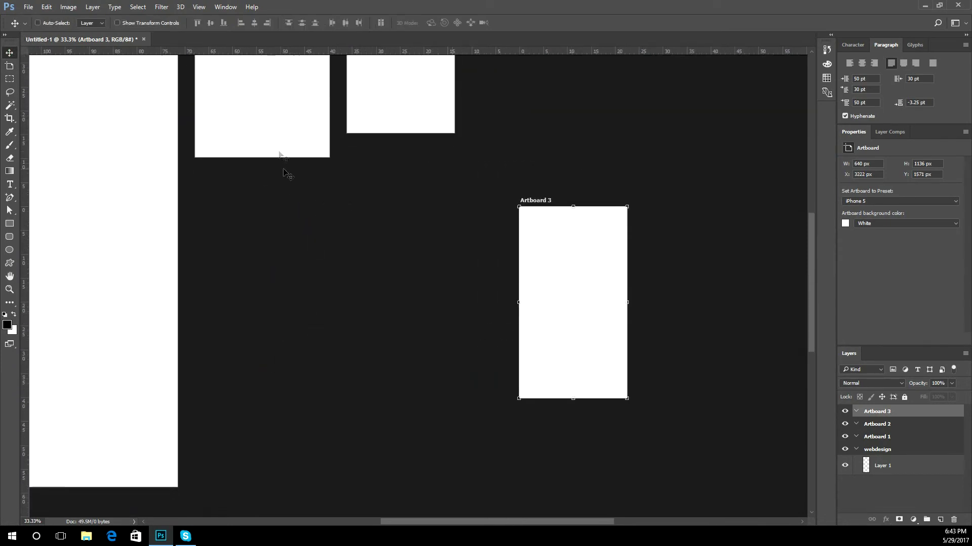
# - Select Artboard 1 and move it lower, beside webdesign
pyautogui.rightClick(272, 122)
pyautogui.click(8, 56)
pyautogui.rightClick(211, 112)
pyautogui.click(240, 115)
pyautogui.scroll(4, 256, 135)
pyautogui.moveTo(282, 336); pyautogui.dragTo(336, 245)
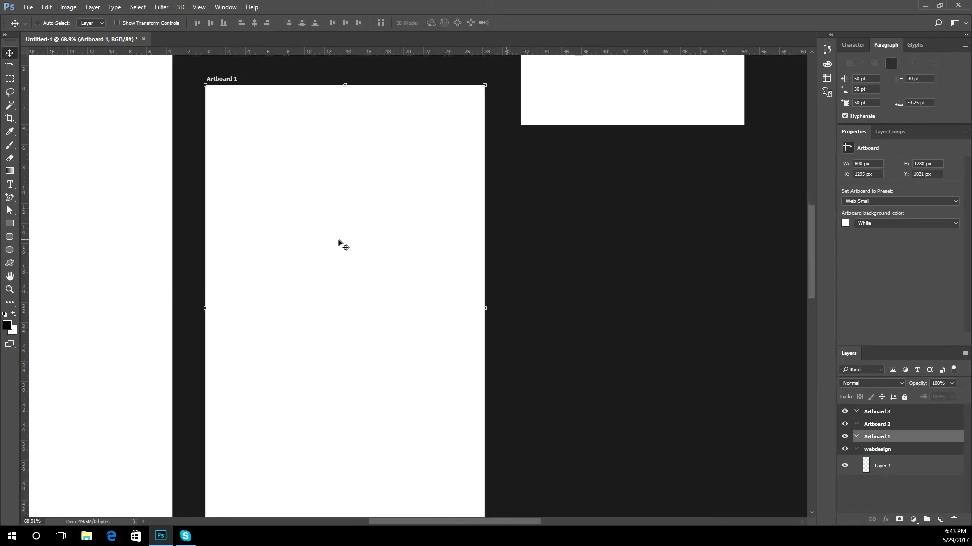
pyautogui.press('ctrl')
pyautogui.scroll(-5, 344, 245)
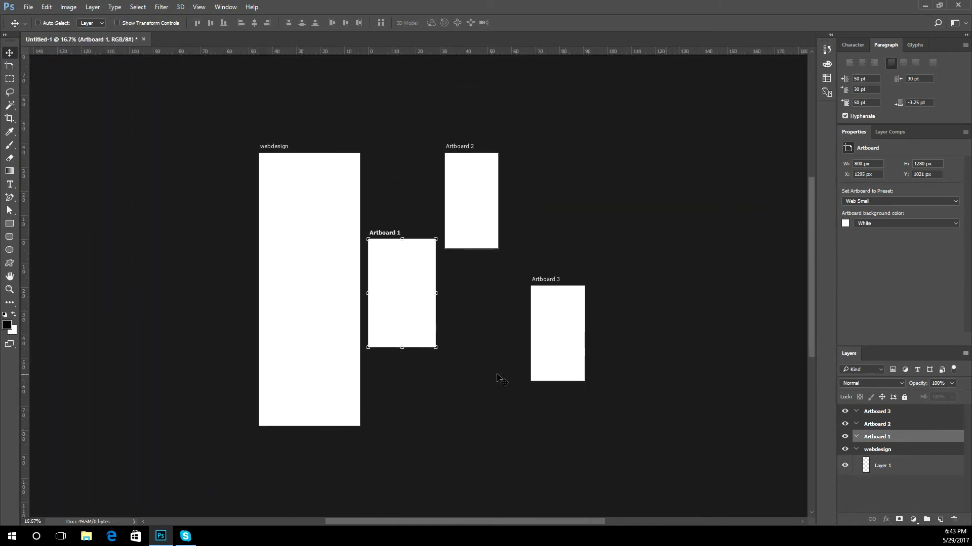
pyautogui.click(857, 451)
# - Select all four artboards and align them along their bottom edges
pyautogui.click(874, 452)
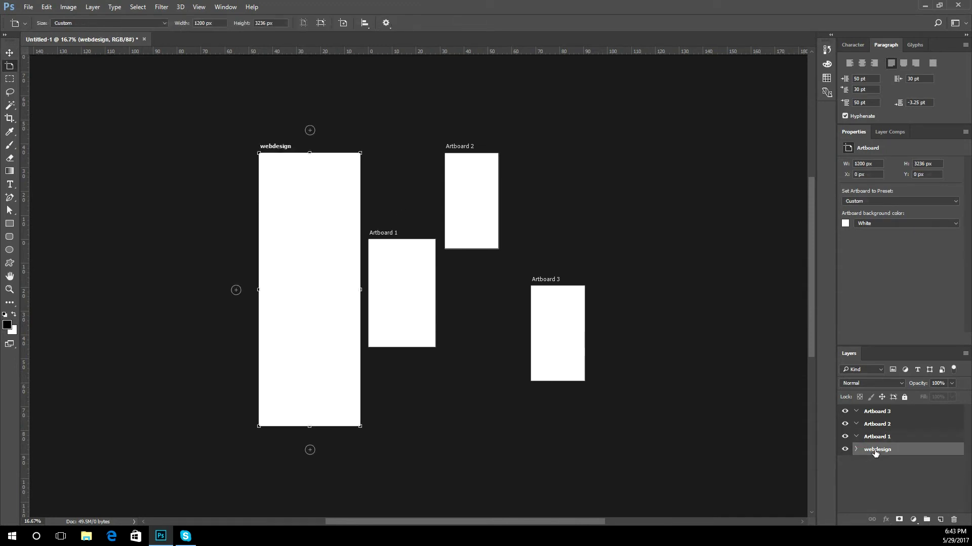
pyautogui.keyDown('shift'); pyautogui.click(883, 412); pyautogui.keyUp('shift')
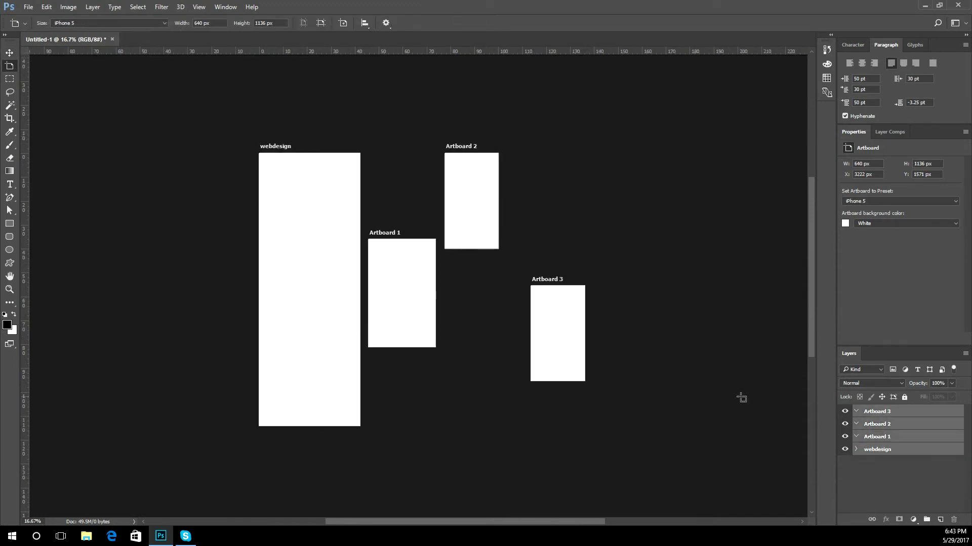
pyautogui.click(878, 451)
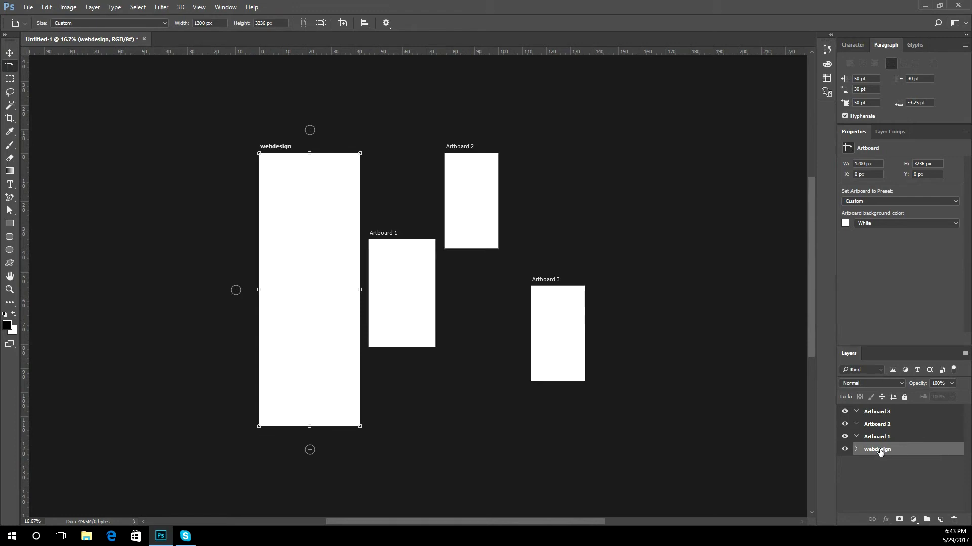
pyautogui.keyDown('shift'); pyautogui.click(879, 414); pyautogui.keyUp('shift')
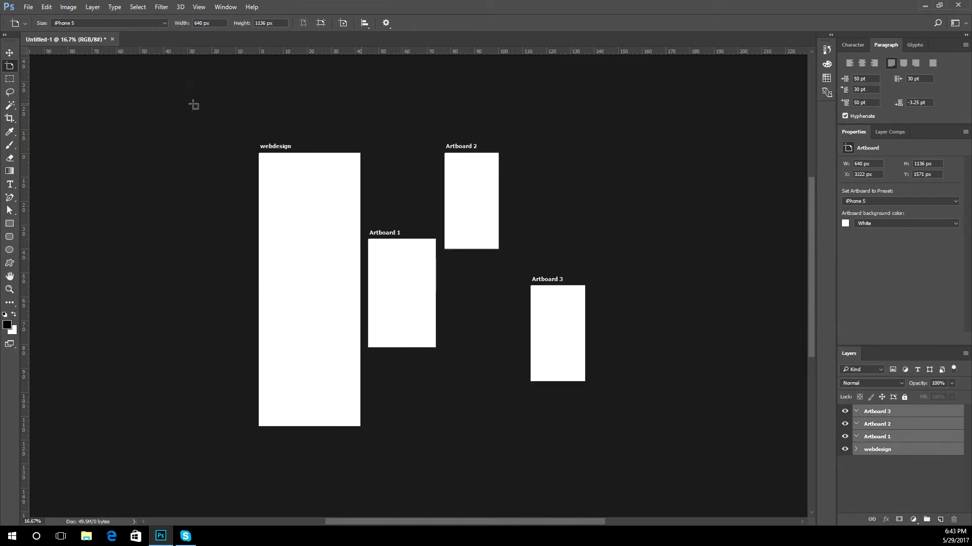
pyautogui.click(365, 24)
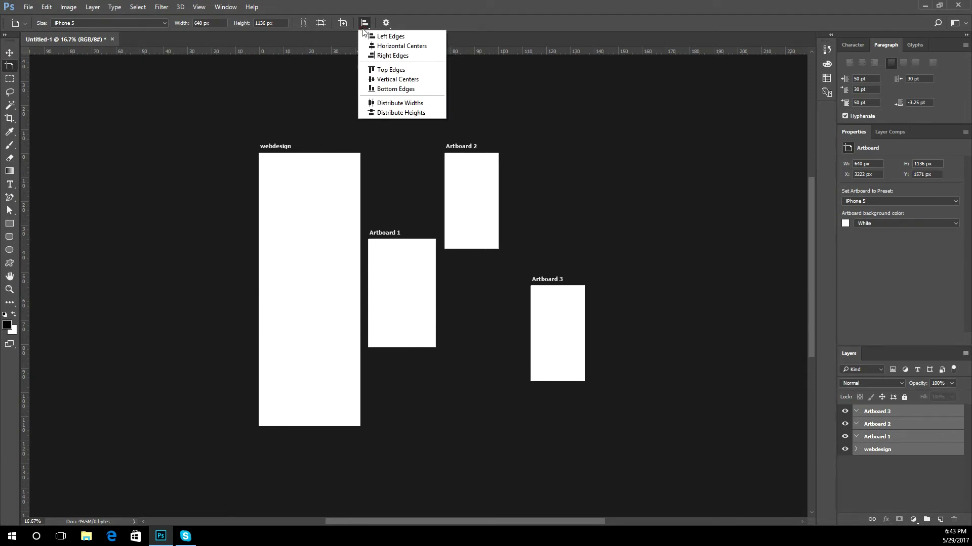
pyautogui.click(391, 90)
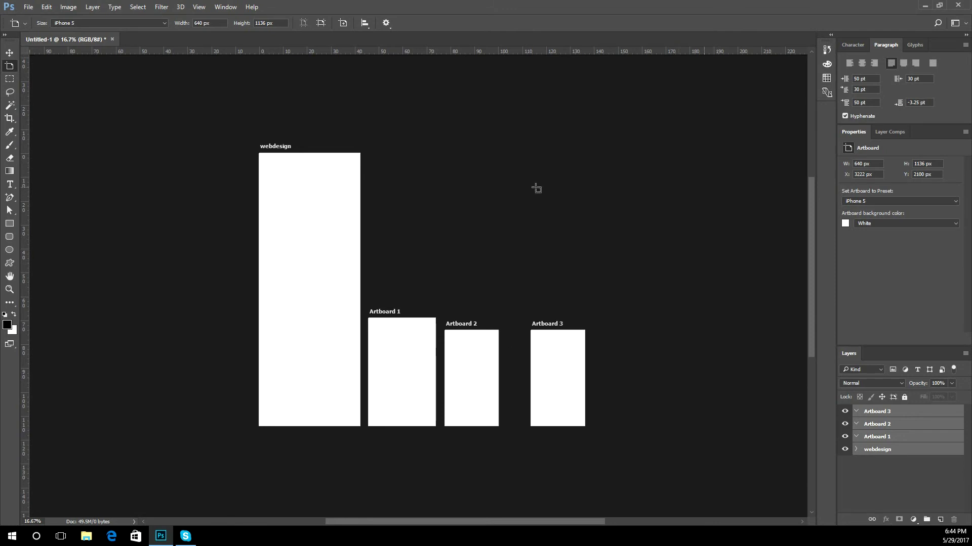
pyautogui.click(385, 22)
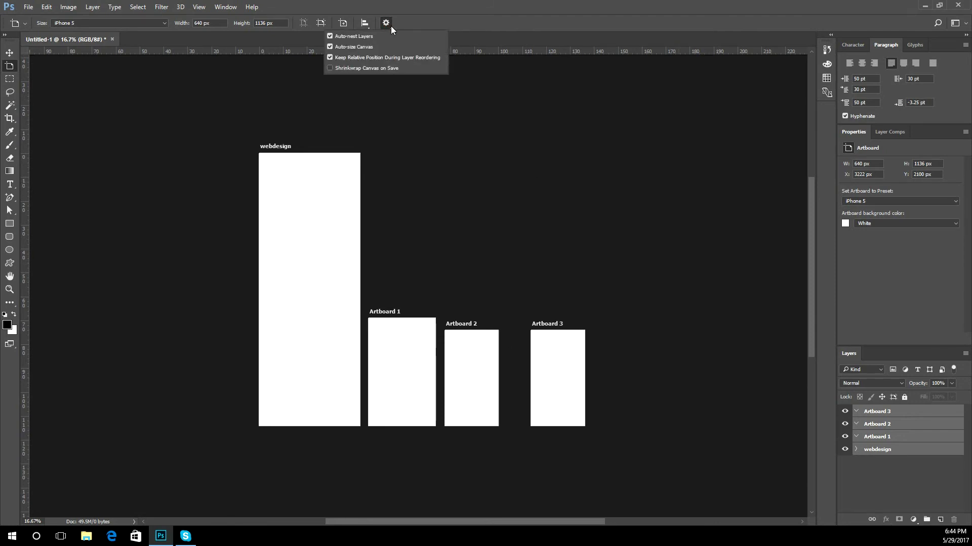
# - Draw a small rectangle low on the webdesign artboard and fill it blue
pyautogui.click(855, 450)
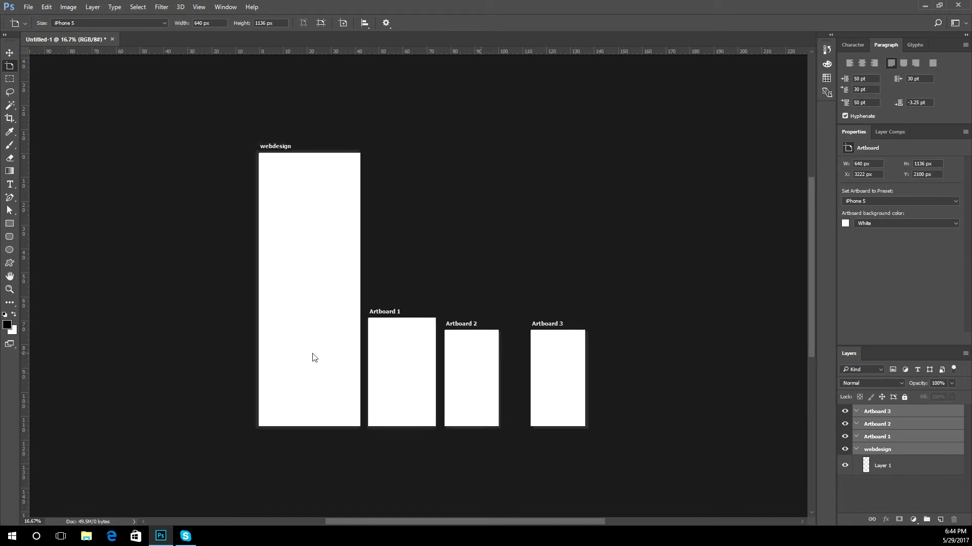
pyautogui.hotkey('ctrl', '+')
pyautogui.moveTo(329, 360); pyautogui.dragTo(332, 281)
pyautogui.click(10, 223)
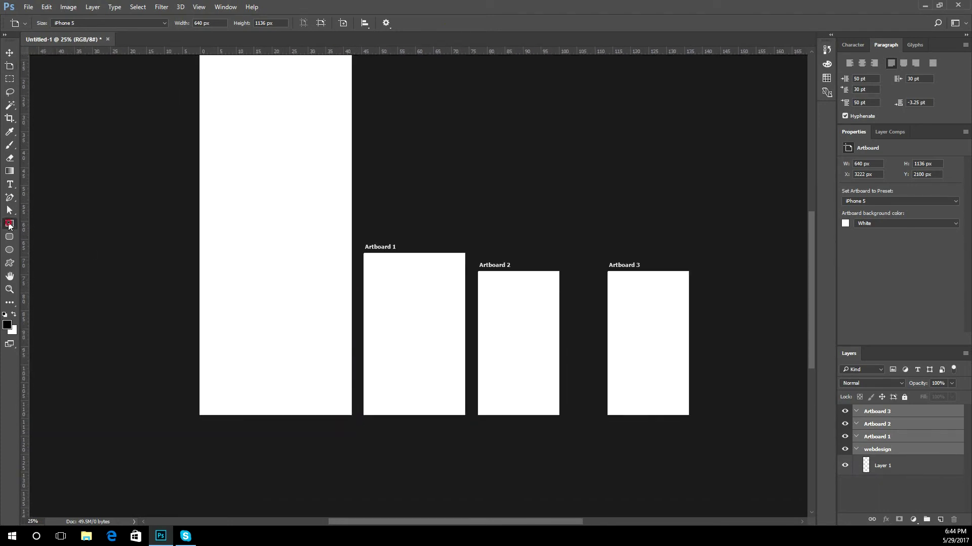
pyautogui.moveTo(239, 302); pyautogui.dragTo(259, 310)
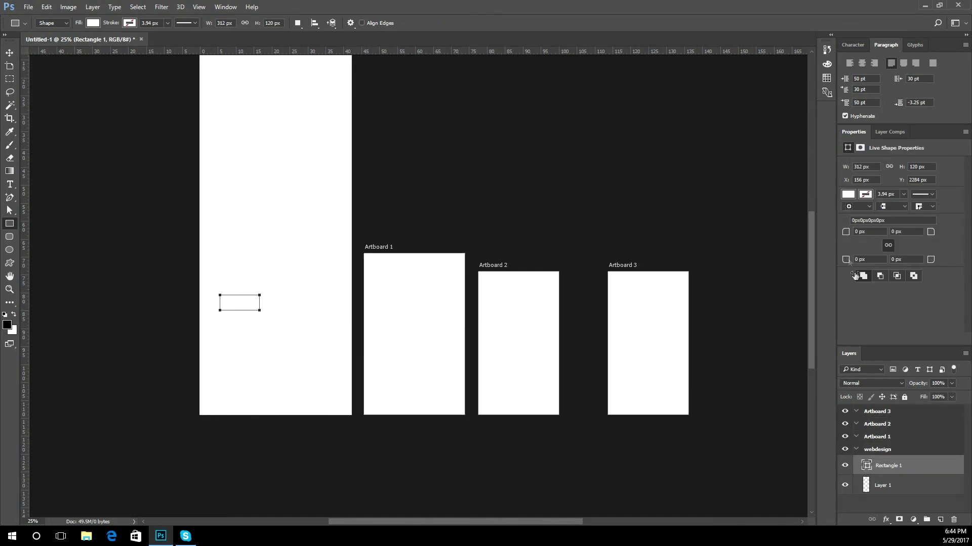
pyautogui.click(848, 195)
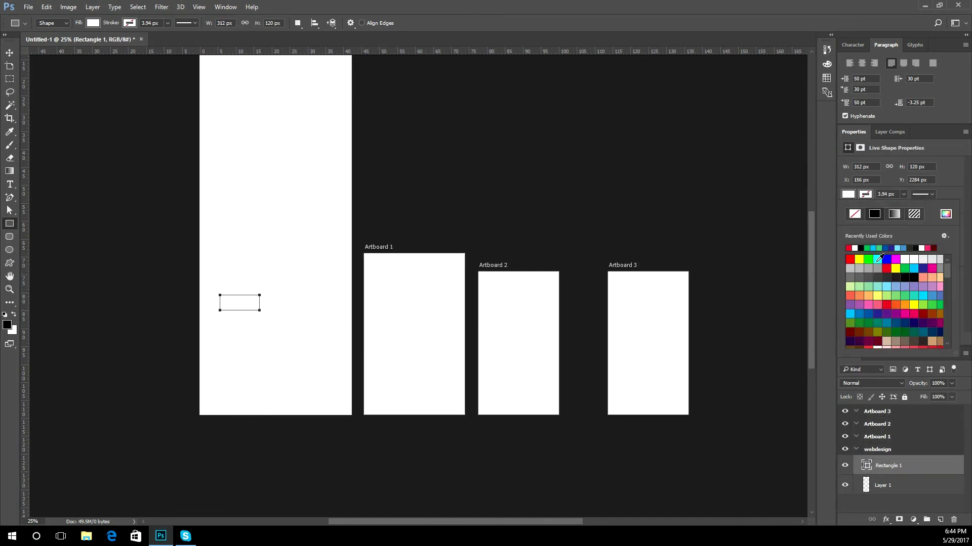
pyautogui.click(929, 296)
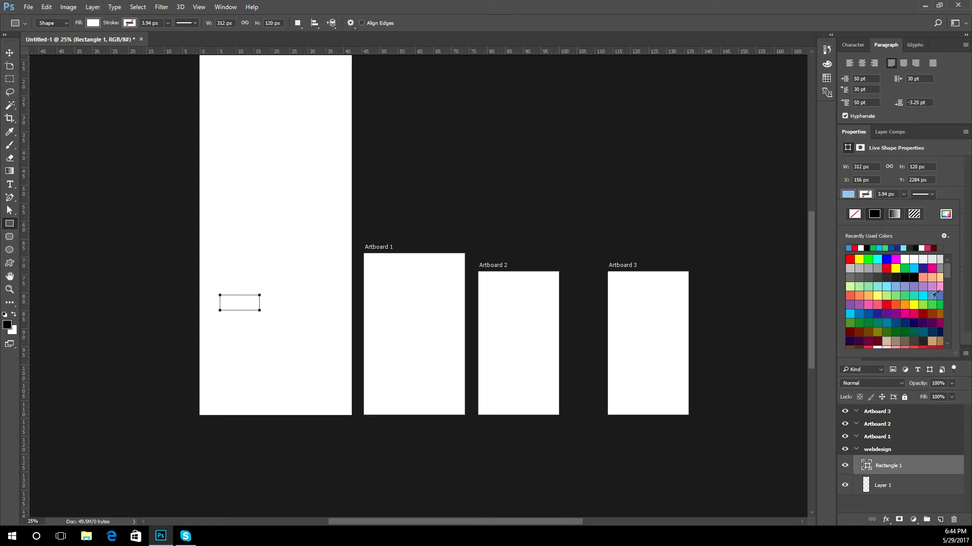
pyautogui.click(9, 52)
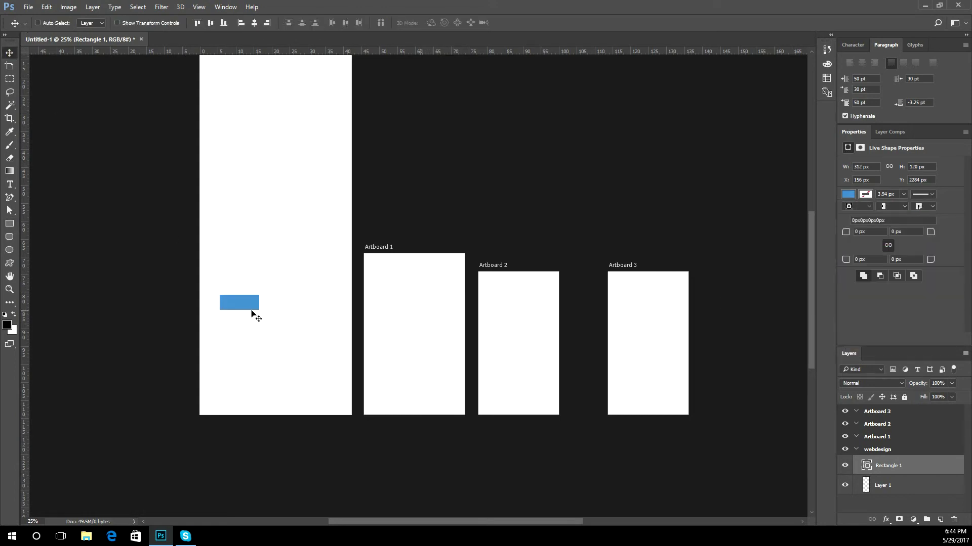
# - Step through the artboards in the Layers panel, ending on Artboard 3
pyautogui.click(881, 436)
pyautogui.click(882, 428)
pyautogui.click(883, 411)
pyautogui.click(885, 436)
pyautogui.click(883, 425)
pyautogui.click(880, 414)
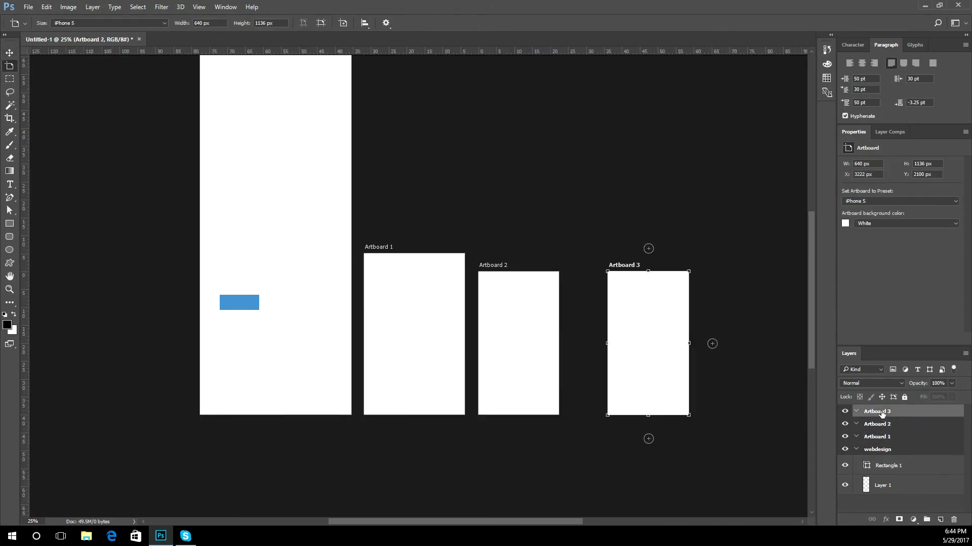
# - Select the Rectangle 1 layer and rename it btn
pyautogui.press('v')
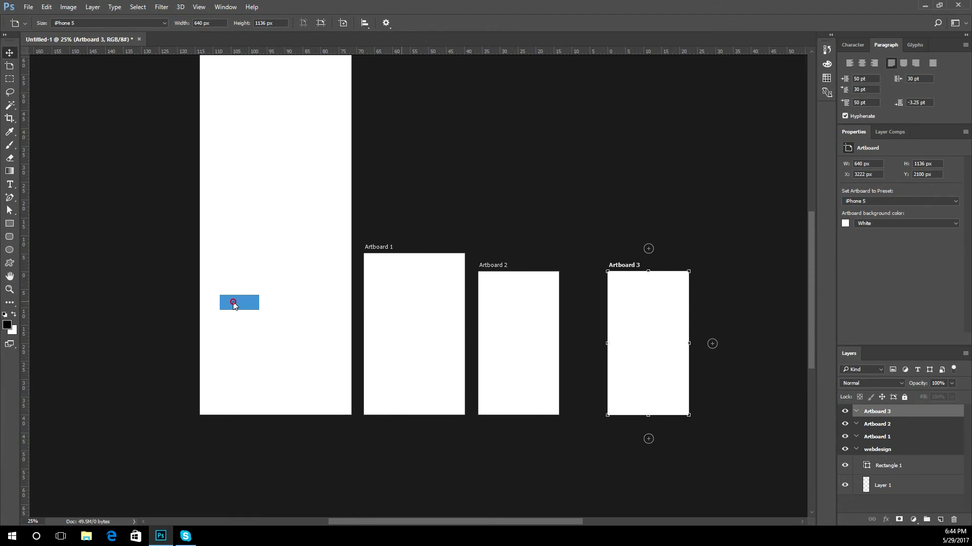
pyautogui.rightClick(237, 301)
pyautogui.click(263, 320)
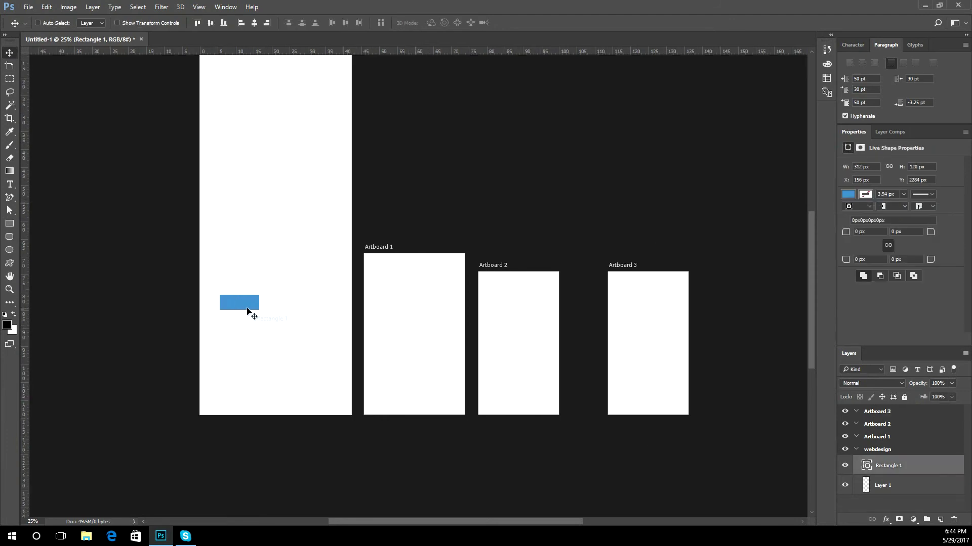
pyautogui.doubleClick(880, 466)
pyautogui.write('btn')
pyautogui.press('Return')
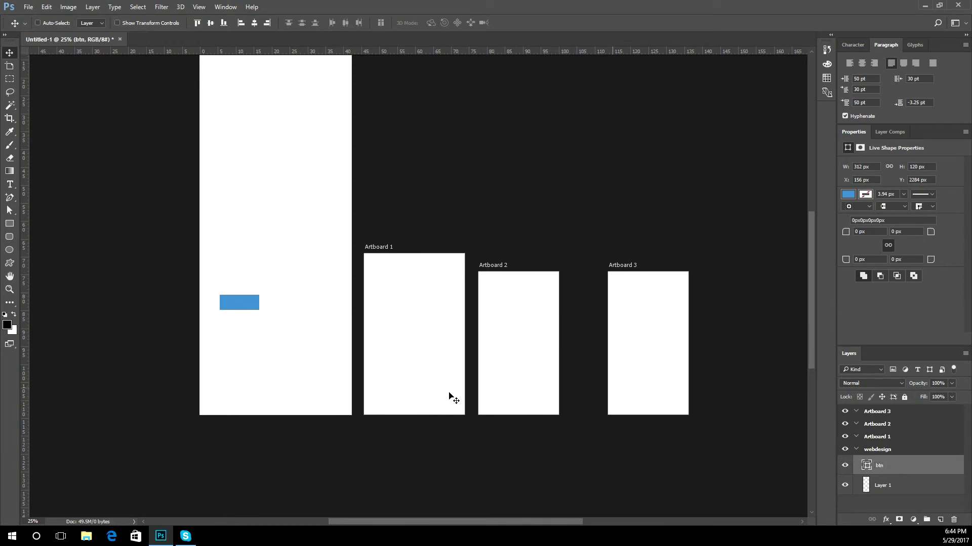
# - Place copies of btn on Artboards 1, 2 and 3, enlarging the Layers panel to show them
pyautogui.moveTo(239, 310); pyautogui.dragTo(660, 373)
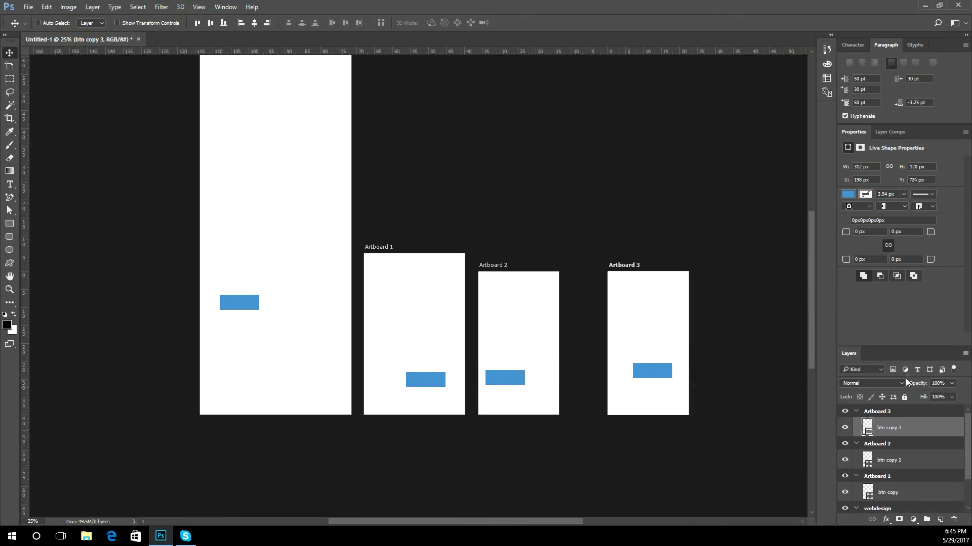
pyautogui.moveTo(901, 358); pyautogui.dragTo(752, 284)
pyautogui.moveTo(753, 390); pyautogui.dragTo(770, 495)
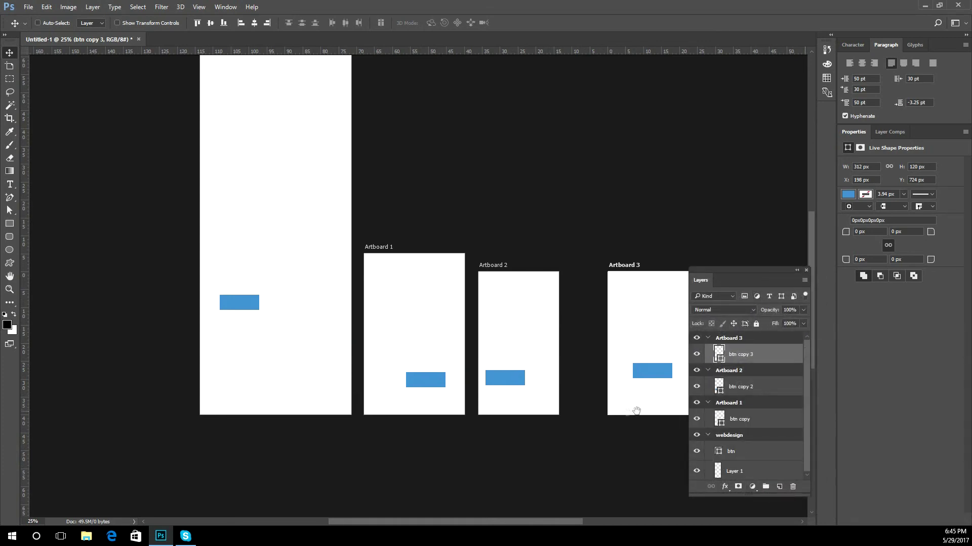
pyautogui.moveTo(639, 410); pyautogui.dragTo(561, 405)
pyautogui.click(698, 340)
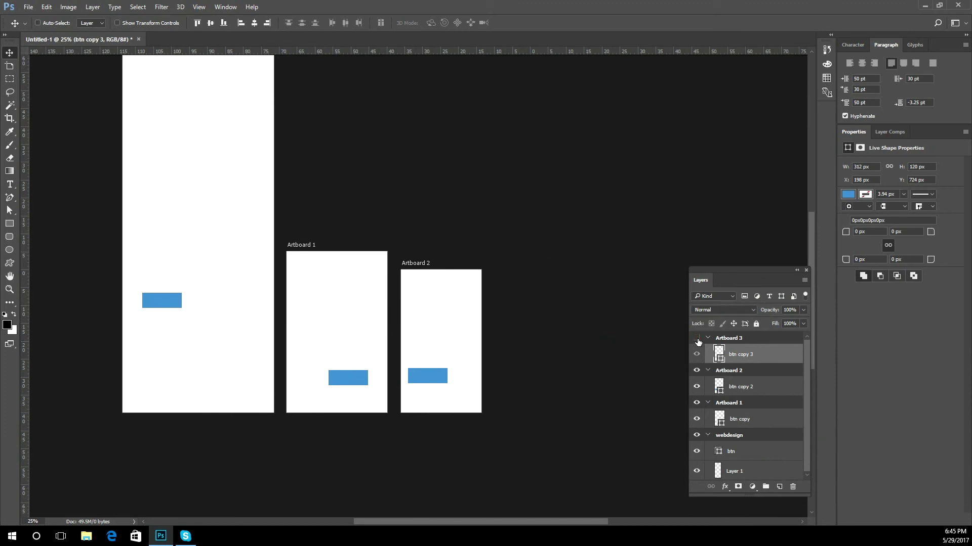
pyautogui.click(697, 340)
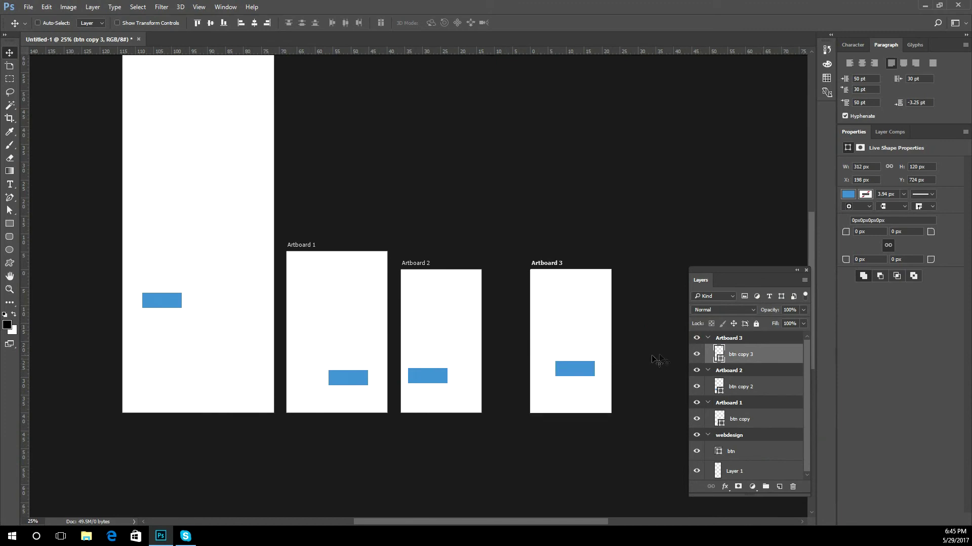
# - Collapse the Artboard 3, Artboard 2, Artboard 1 and webdesign groups in the Layers panel
pyautogui.click(710, 339)
pyautogui.click(707, 351)
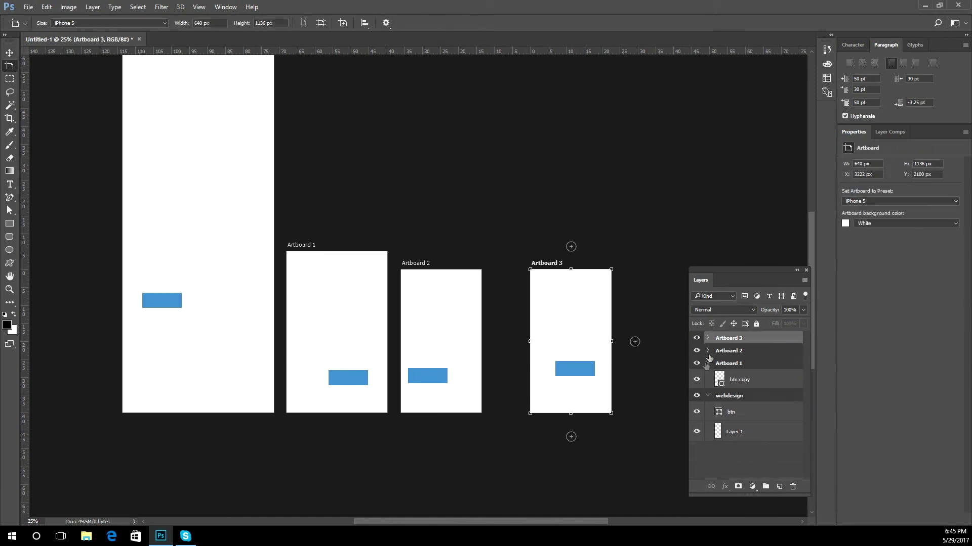
pyautogui.click(708, 363)
pyautogui.click(708, 377)
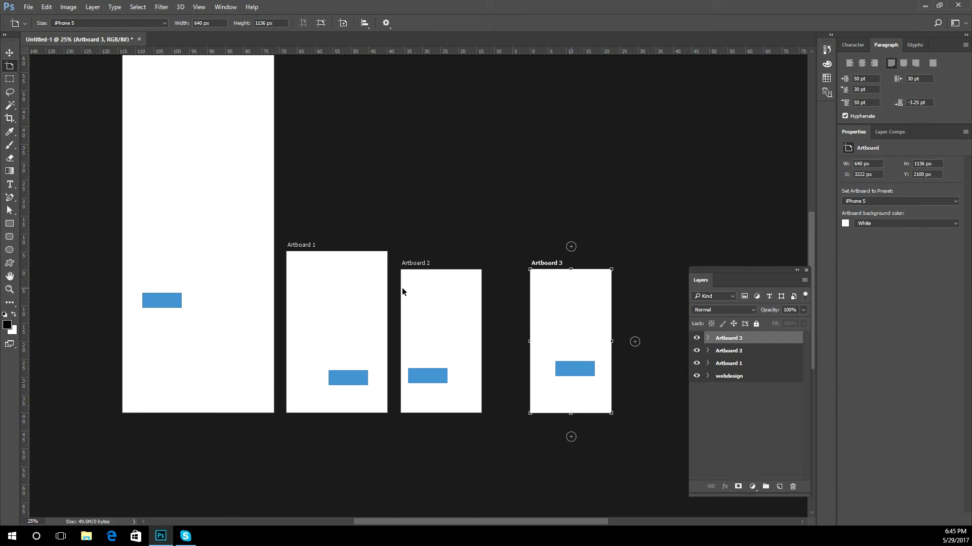
pyautogui.moveTo(348, 299); pyautogui.dragTo(372, 404)
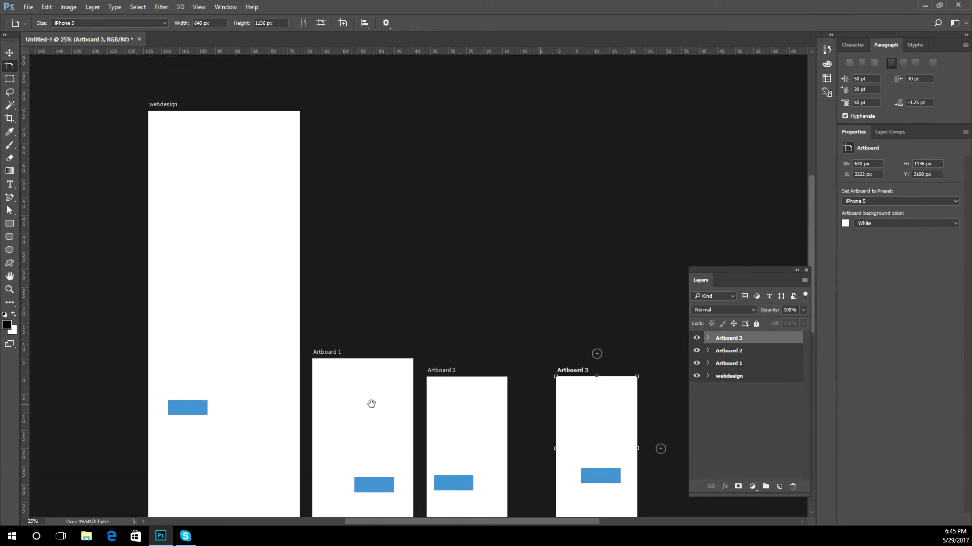
pyautogui.moveTo(371, 404); pyautogui.dragTo(356, 360)
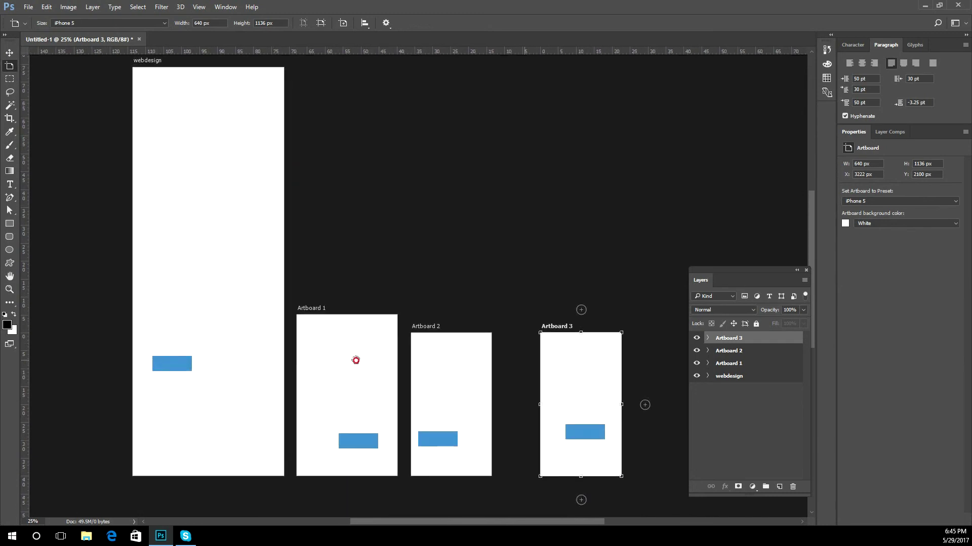
pyautogui.moveTo(356, 361); pyautogui.dragTo(375, 381)
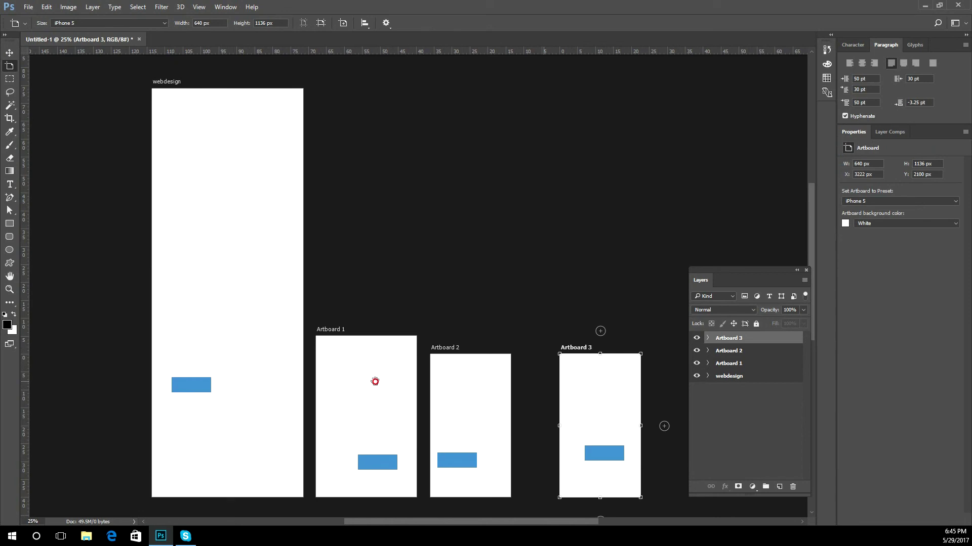
pyautogui.press('v')
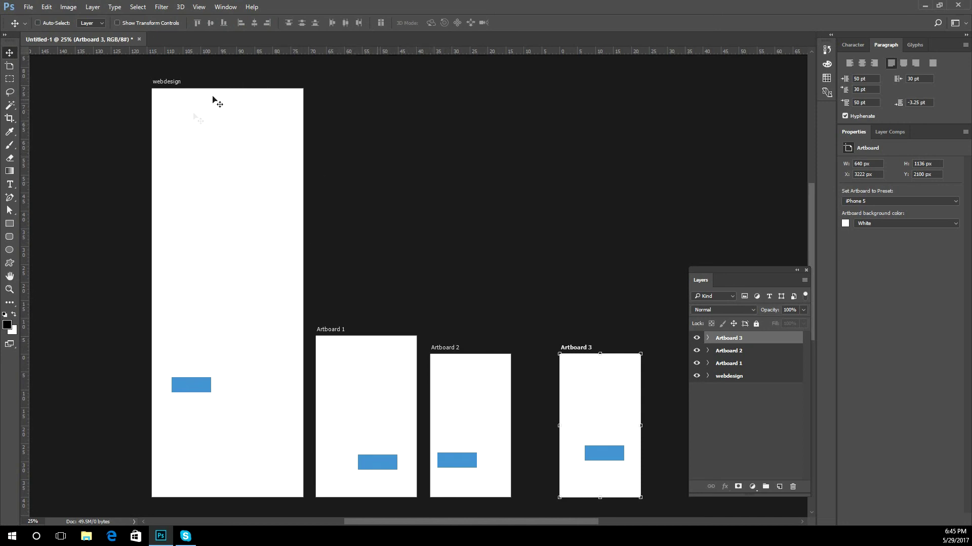
# - Draw a tall rectangle above the blue button on the webdesign artboard
pyautogui.click(10, 223)
pyautogui.moveTo(176, 219); pyautogui.dragTo(247, 283)
pyautogui.moveTo(200, 115); pyautogui.dragTo(233, 194)
pyautogui.moveTo(221, 255); pyautogui.dragTo(250, 331)
# - Fill the new rectangle with purple and expand the webdesign group in Layers
pyautogui.click(848, 194)
pyautogui.click(859, 314)
pyautogui.click(892, 311)
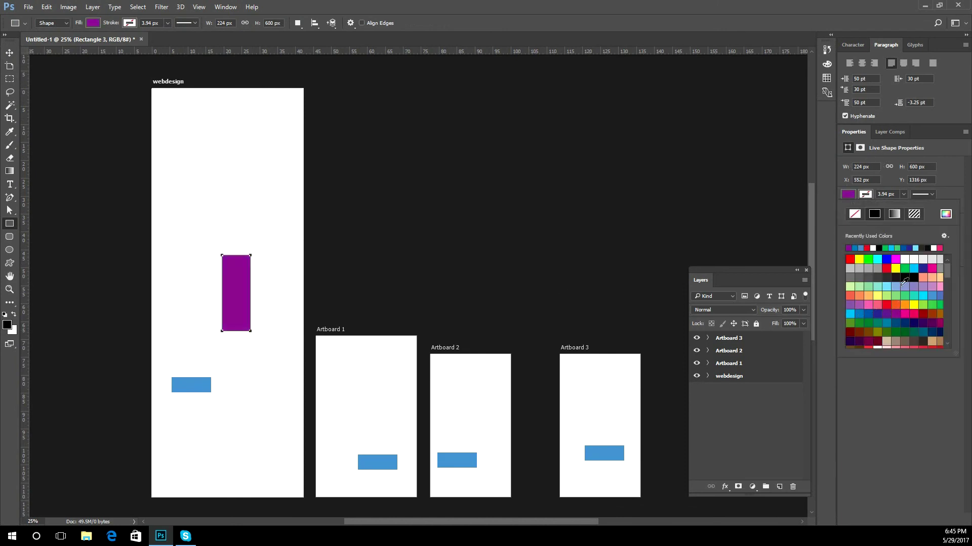
pyautogui.press('Escape')
pyautogui.press('v')
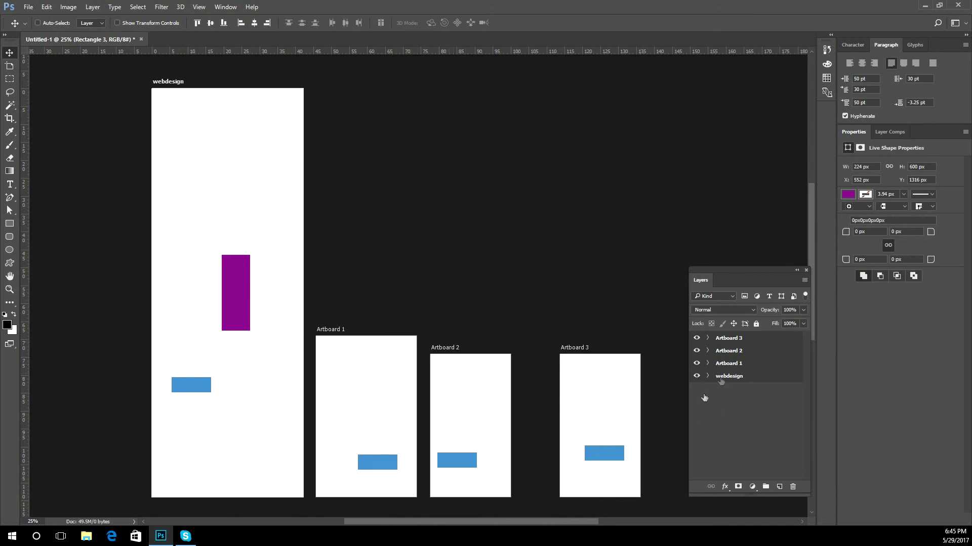
pyautogui.click(709, 376)
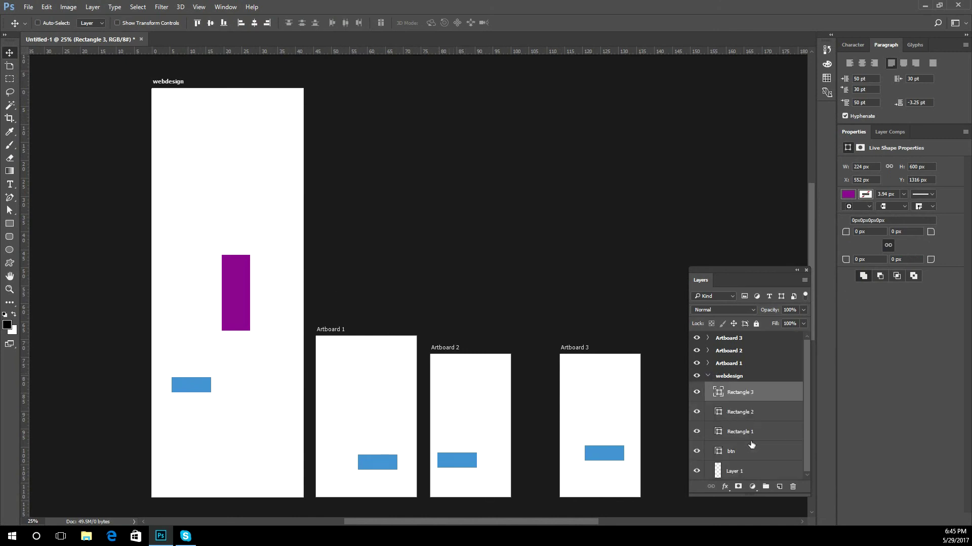
# - Group Rectangle 3 through btn into Group 1 and Alt-drag a copy onto Artboard 1
pyautogui.keyDown('shift'); pyautogui.click(740, 452); pyautogui.keyUp('shift')
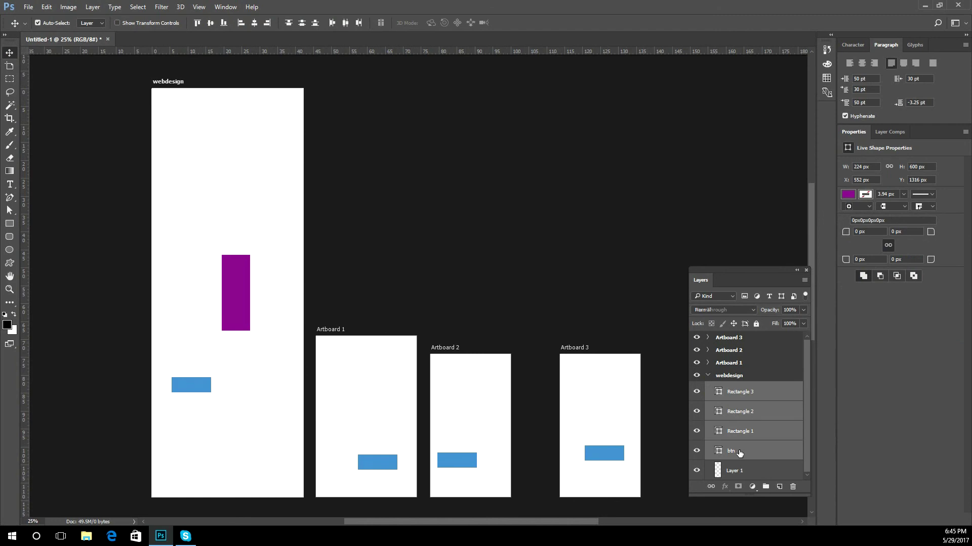
pyautogui.hotkey('ctrl', 'g')
pyautogui.moveTo(223, 318); pyautogui.dragTo(376, 436)
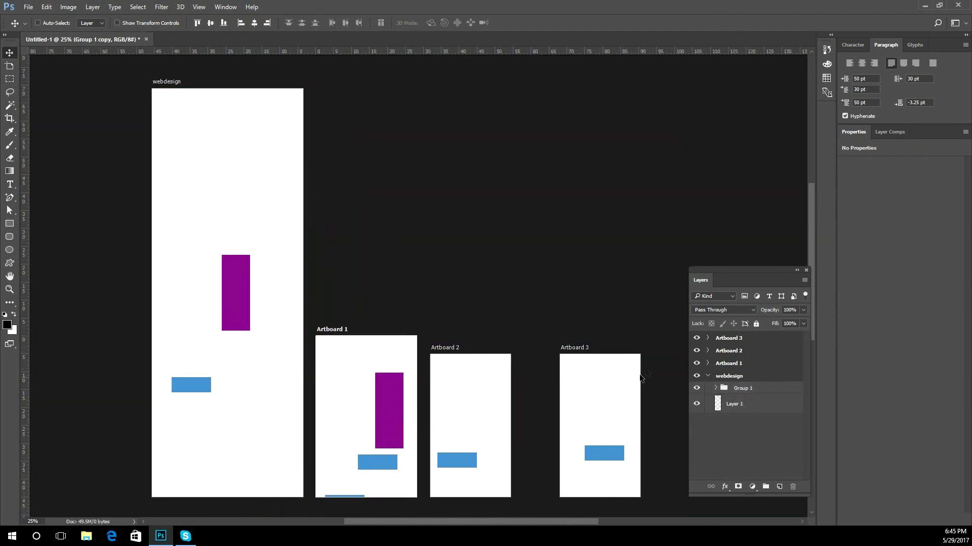
# - Change Rectangle 1 in Group 1 copy to brown #784a4a
pyautogui.click(707, 363)
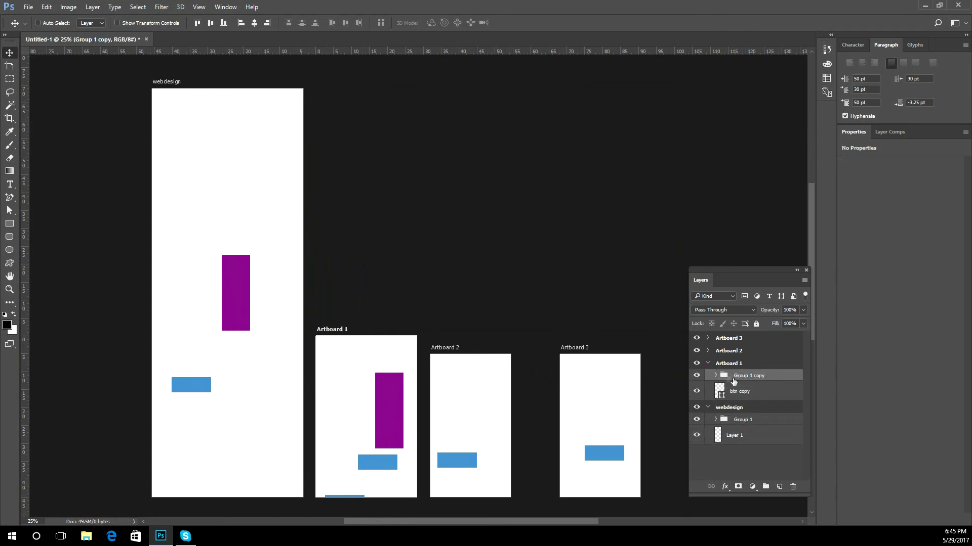
pyautogui.click(715, 376)
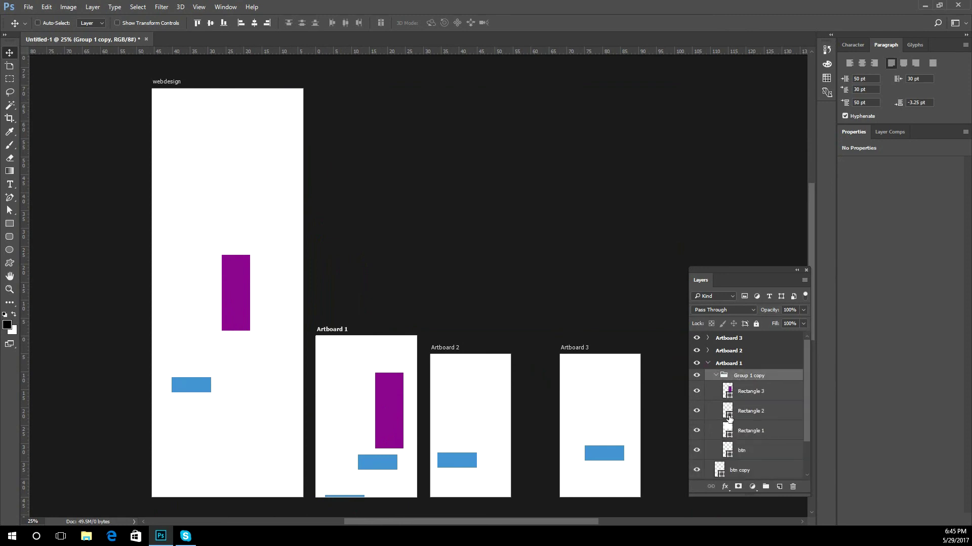
pyautogui.doubleClick(728, 431)
pyautogui.click(613, 364)
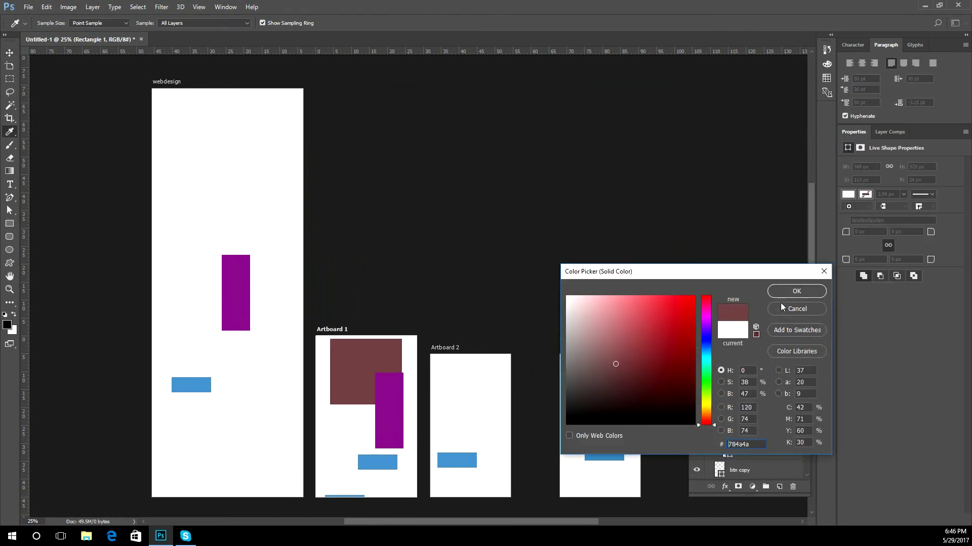
pyautogui.click(789, 292)
# - Collapse the Group 1 copy and Artboard 1 groups in the Layers panel
pyautogui.scroll(-2, 313, 297)
pyautogui.hscroll(1, 312, 297)
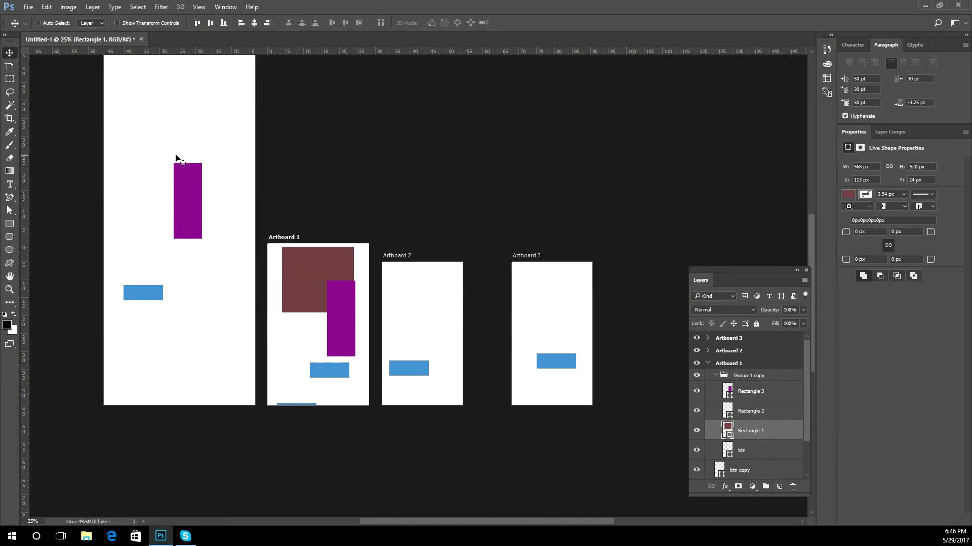
pyautogui.moveTo(192, 189); pyautogui.dragTo(208, 243)
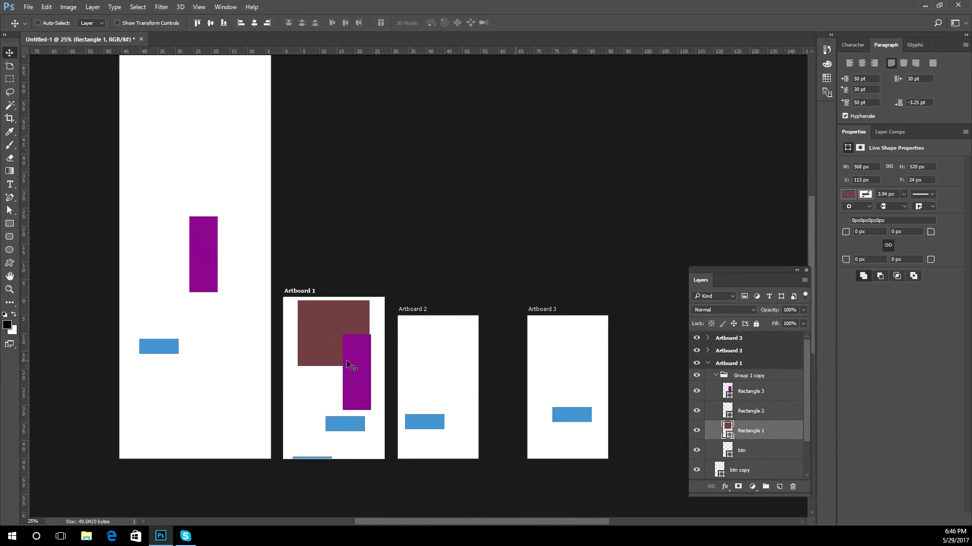
pyautogui.moveTo(349, 283); pyautogui.dragTo(349, 361)
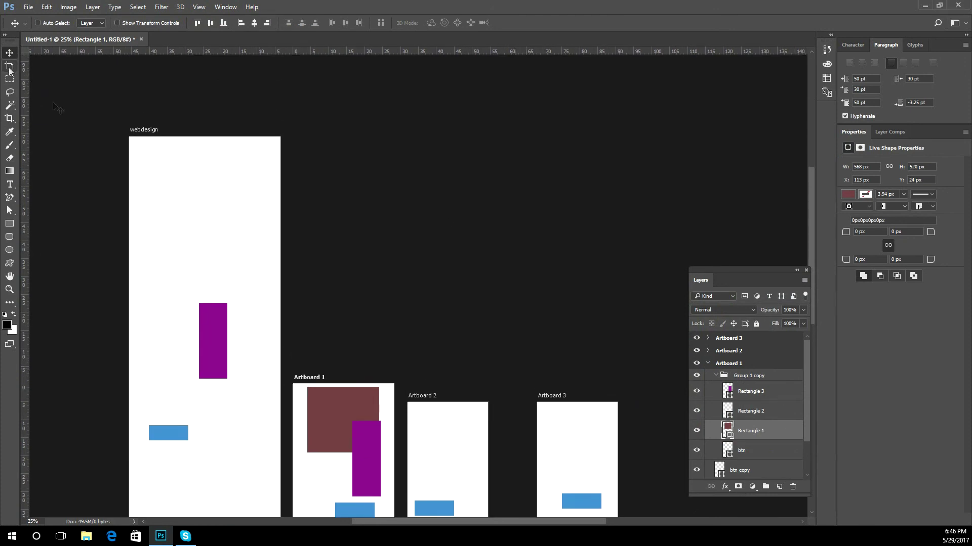
pyautogui.click(713, 374)
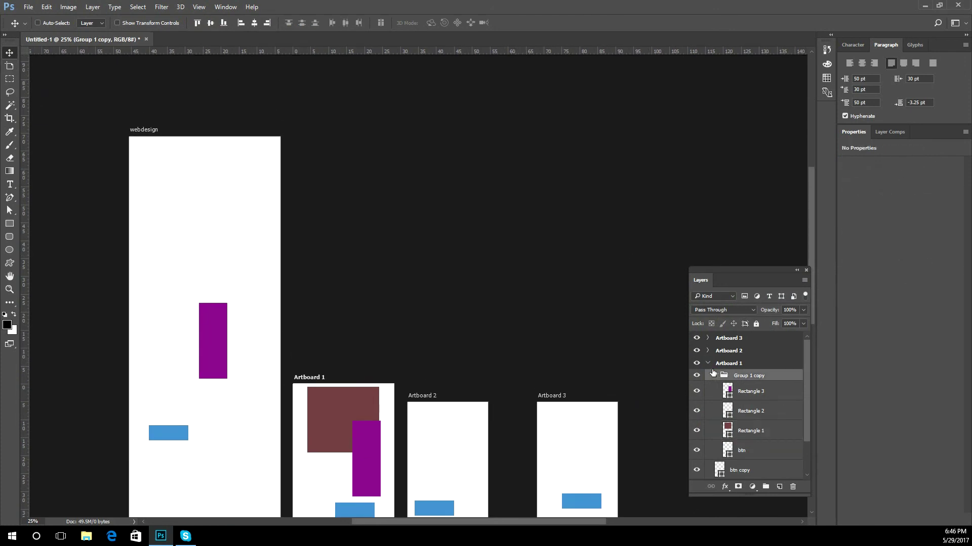
pyautogui.click(716, 376)
pyautogui.click(709, 364)
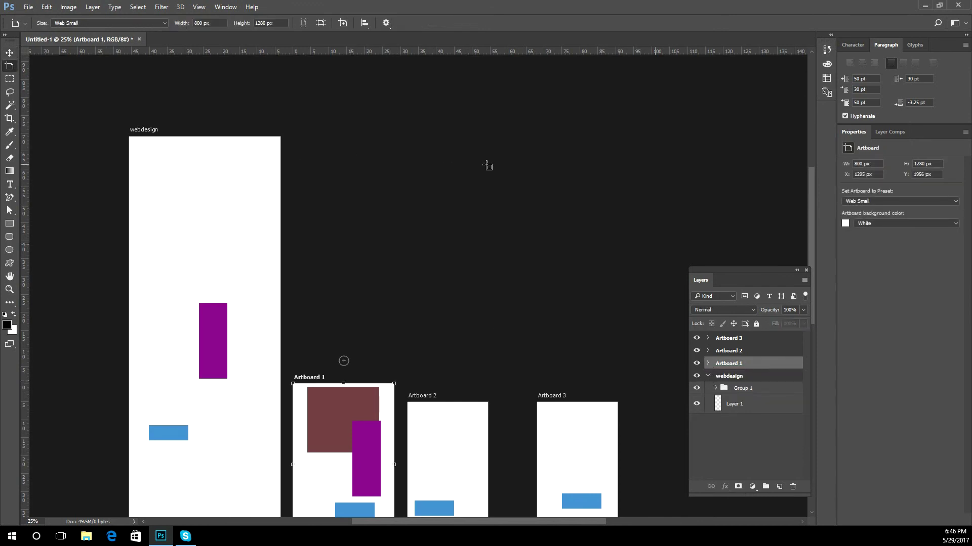
# - Collapse the webdesign group, leaving only the four artboard names listed
pyautogui.moveTo(437, 328); pyautogui.dragTo(431, 243)
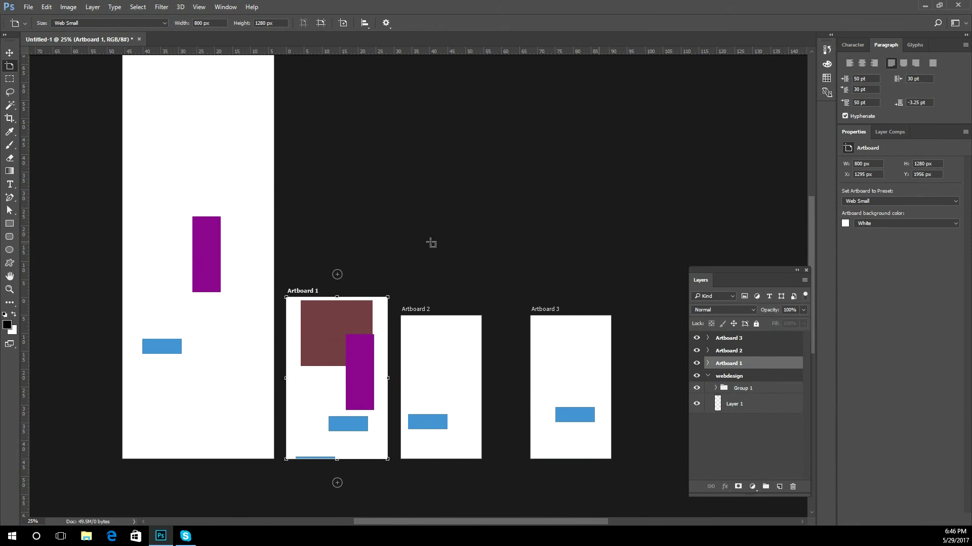
pyautogui.click(709, 378)
pyautogui.moveTo(455, 269); pyautogui.dragTo(477, 325)
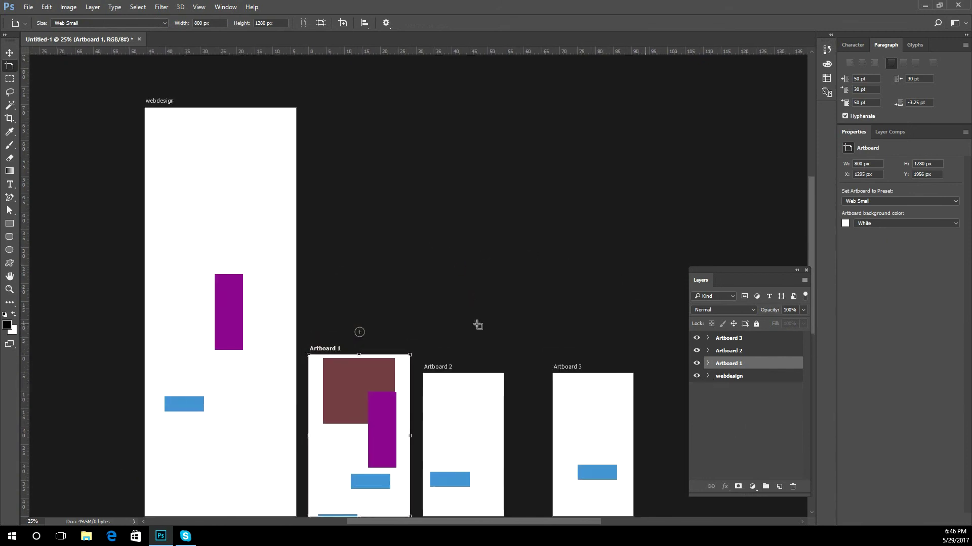